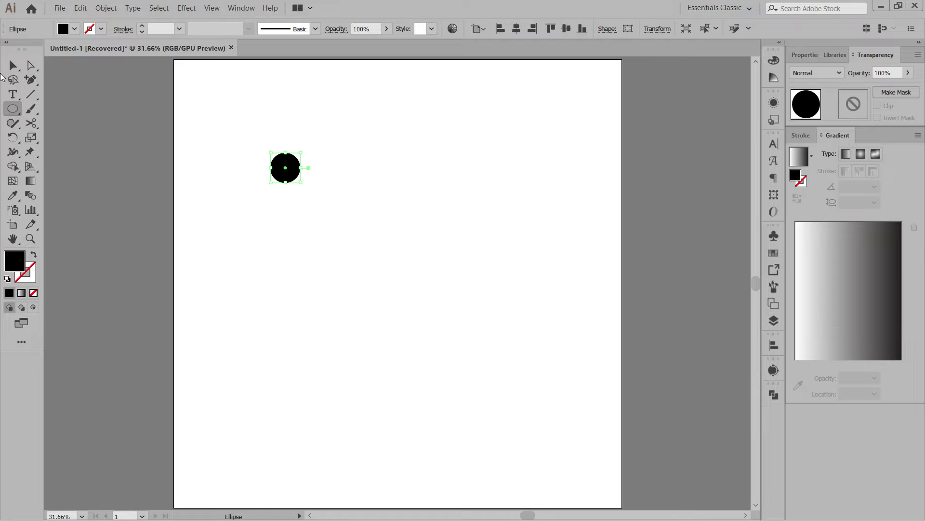
# Draw a black rounded rectangle as wide as the circle, overlapping the circle's lower half and extending below it.
pyautogui.click(12, 112)
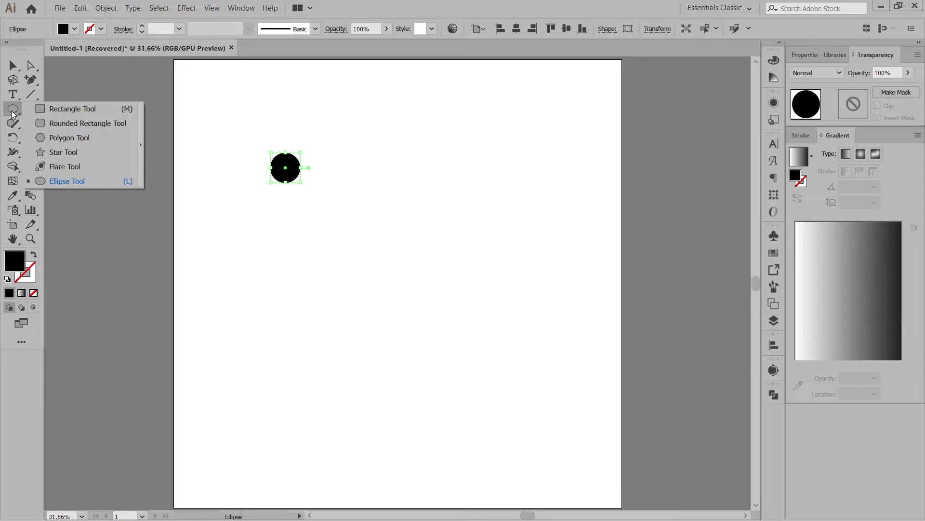
pyautogui.click(54, 121)
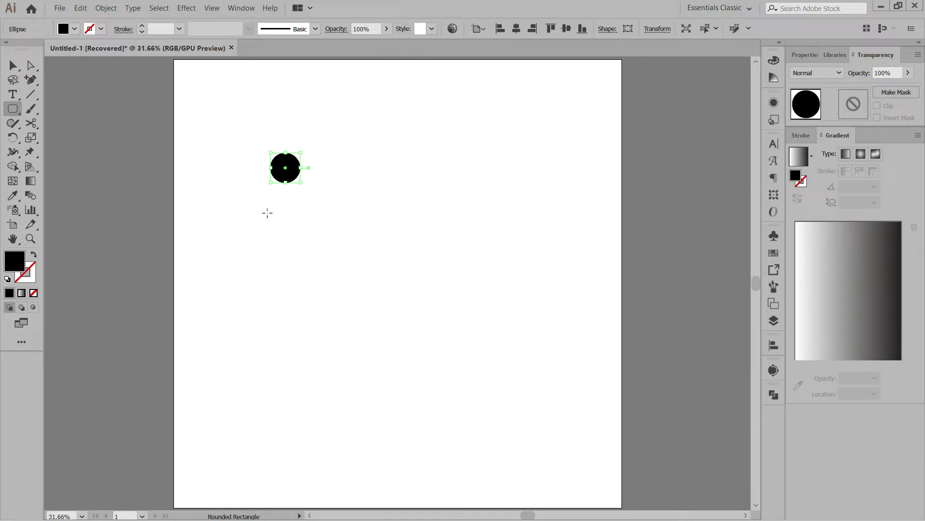
pyautogui.moveTo(271, 213); pyautogui.dragTo(300, 154)
pyautogui.press('v')
pyautogui.click(136, 187)
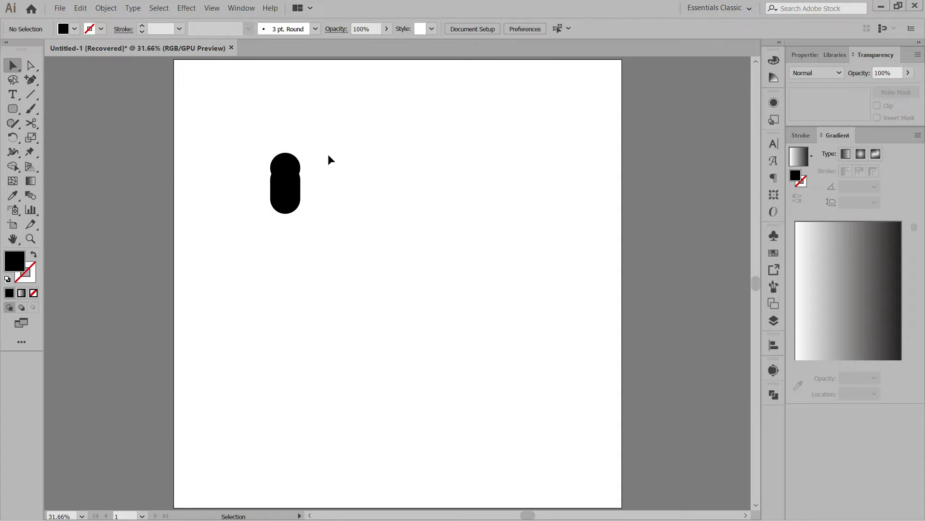
# Unite the circle and the overlapping rounded rectangle into one shape with Pathfinder.
pyautogui.click(284, 204)
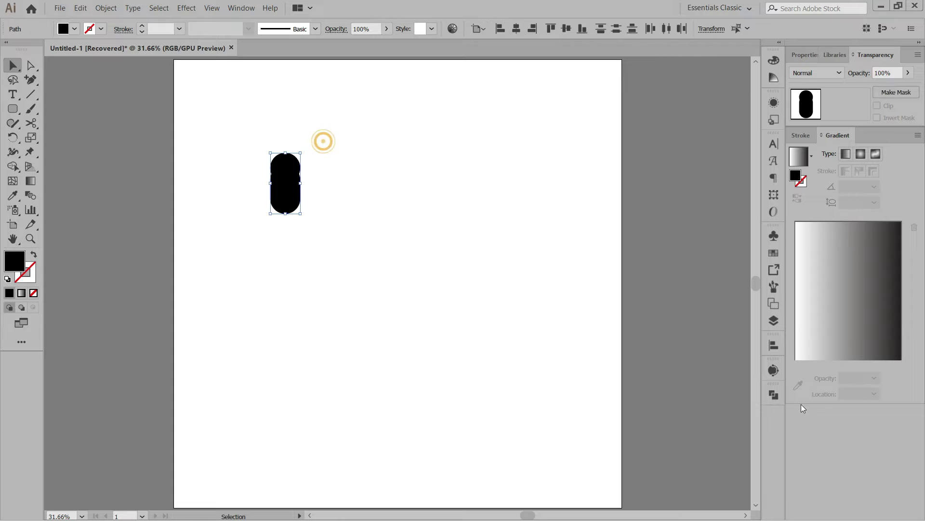
pyautogui.click(773, 394)
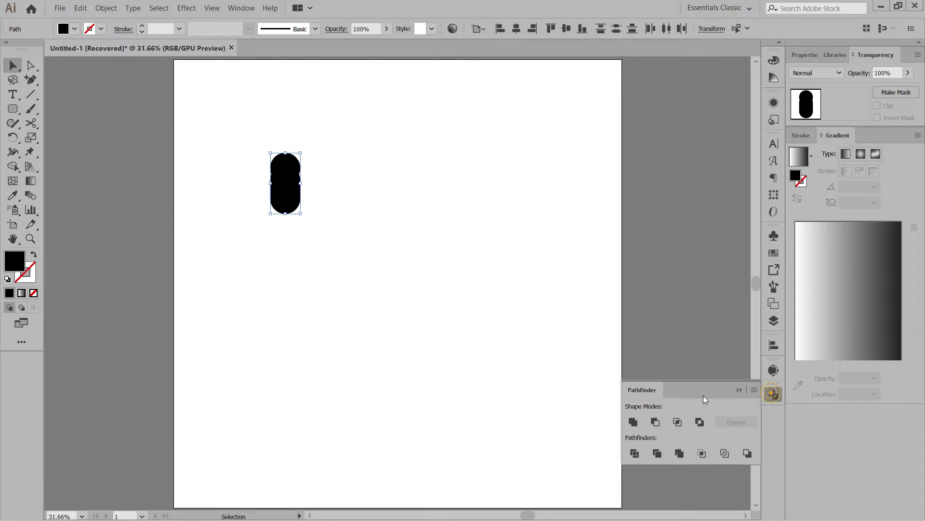
pyautogui.click(633, 422)
pyautogui.click(413, 295)
pyautogui.click(296, 183)
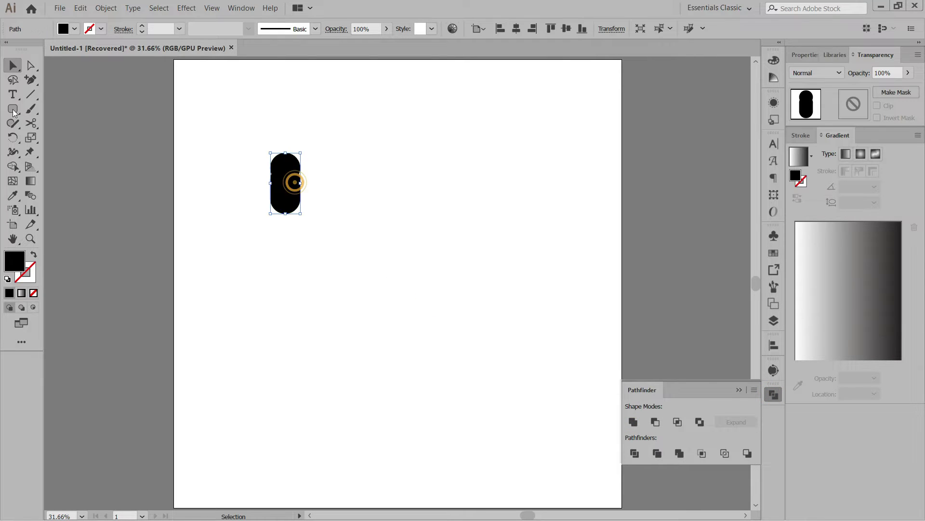
# Draw a small black circle centered just below the united shape with the Ellipse tool.
pyautogui.click(12, 114)
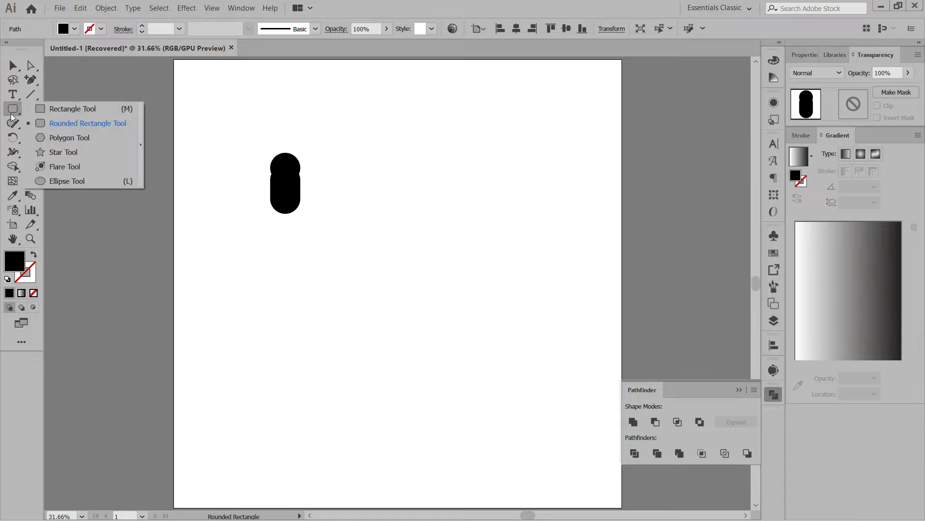
pyautogui.click(67, 181)
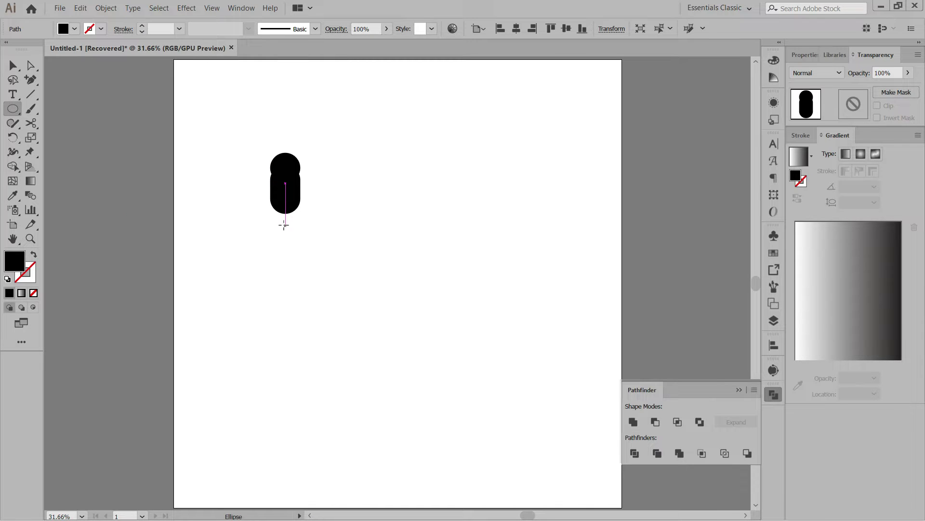
pyautogui.moveTo(286, 223); pyautogui.dragTo(288, 229)
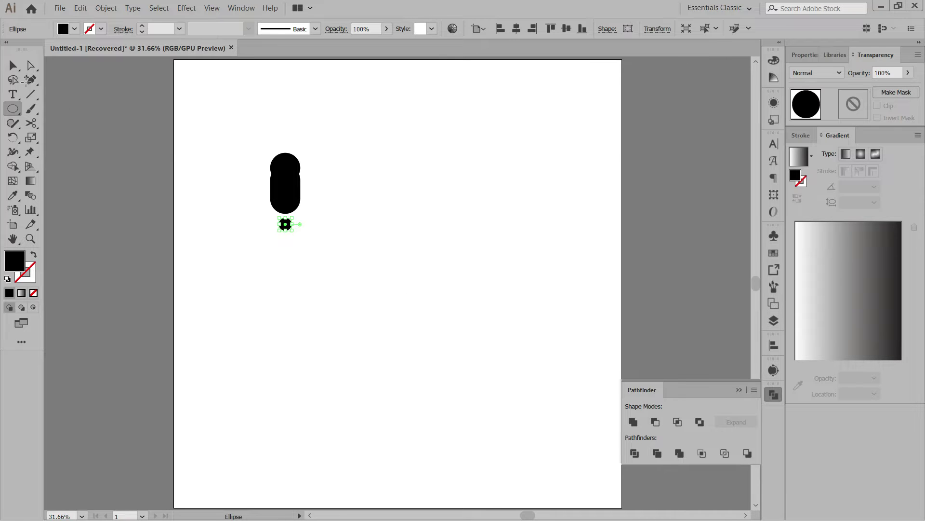
pyautogui.click(12, 65)
pyautogui.click(121, 211)
# Group the united shape with the small circle beneath it.
pyautogui.moveTo(351, 150); pyautogui.dragTo(212, 289)
pyautogui.click(333, 314)
pyautogui.moveTo(352, 144); pyautogui.dragTo(233, 282)
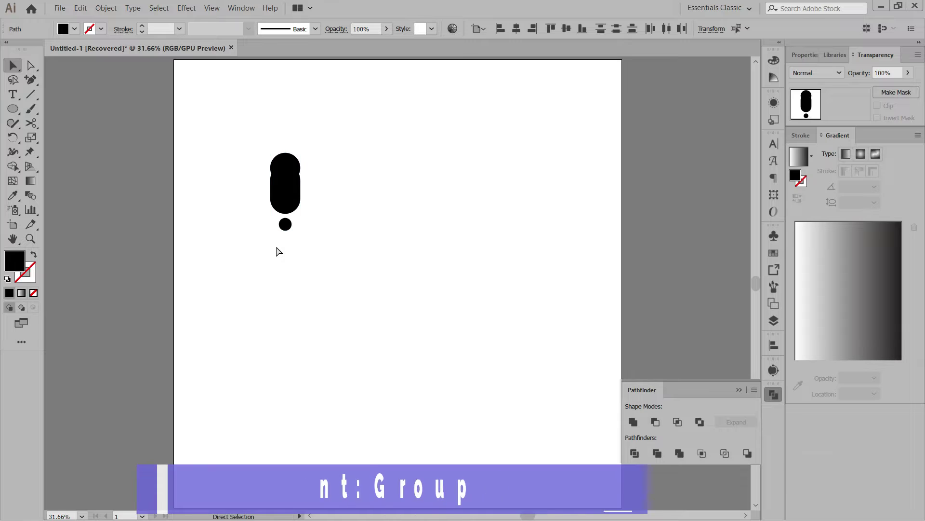
pyautogui.hotkey('ctrl', 'g')
pyautogui.click(328, 246)
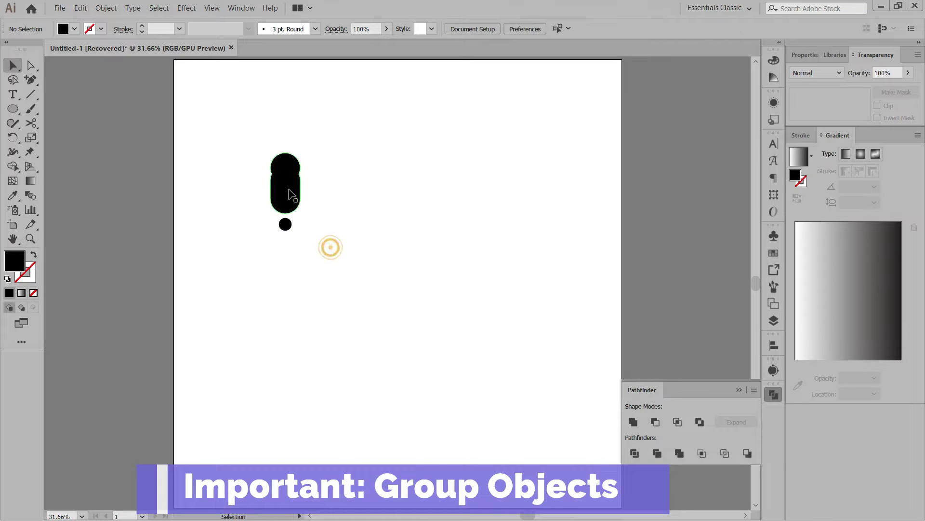
# Try moving the united shape and small circle to the right, and undo both the move and the grouping.
pyautogui.moveTo(287, 188); pyautogui.dragTo(333, 191)
pyautogui.click(401, 280)
pyautogui.hotkey('ctrl', 'z')
pyautogui.hotkey('ctrl', 'z')
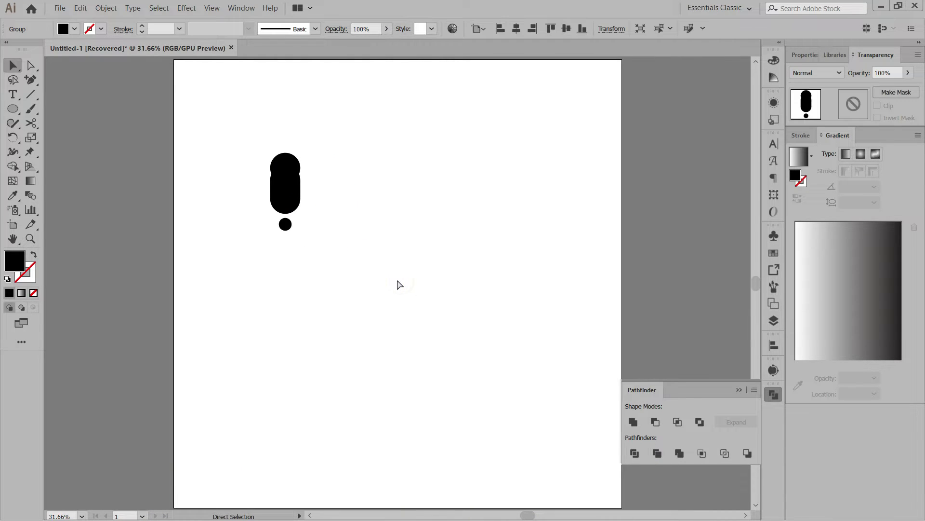
pyautogui.click(316, 260)
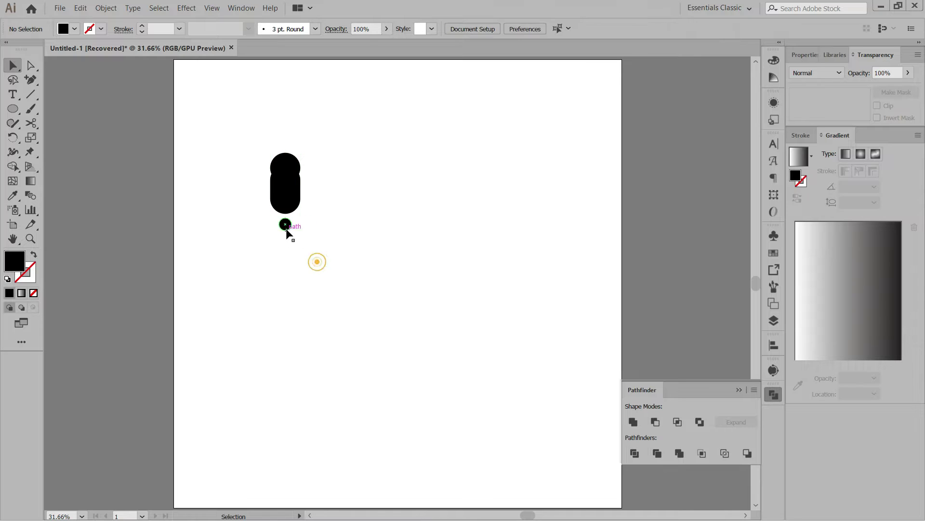
# Center the united shape and small circle horizontally on the artboard and group them.
pyautogui.moveTo(250, 259); pyautogui.dragTo(318, 163)
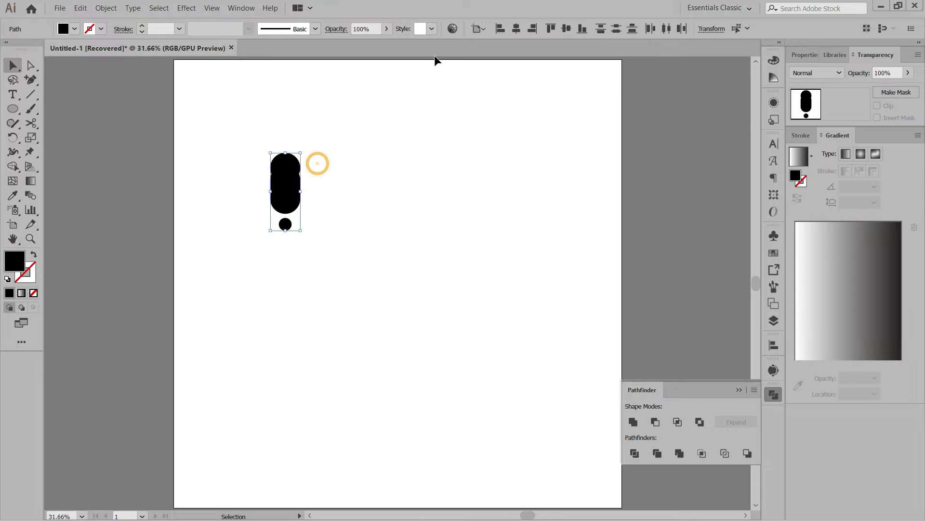
pyautogui.click(516, 29)
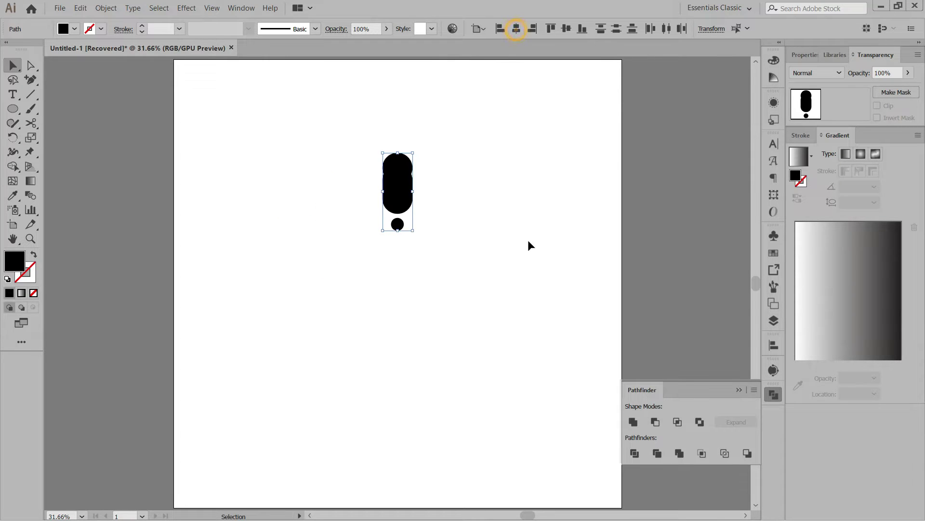
pyautogui.hotkey('ctrl', 'g')
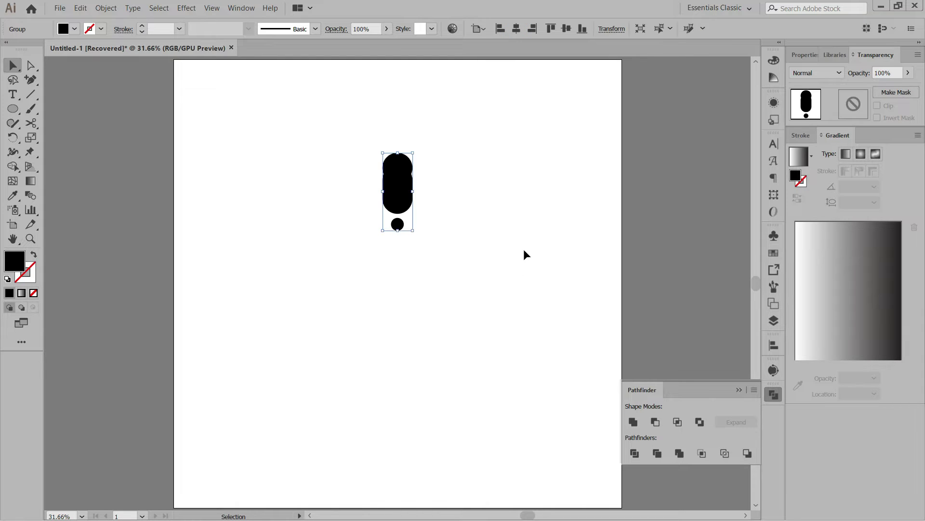
# Move the group from the artboard's center to its upper-left area.
pyautogui.moveTo(394, 182); pyautogui.dragTo(282, 190)
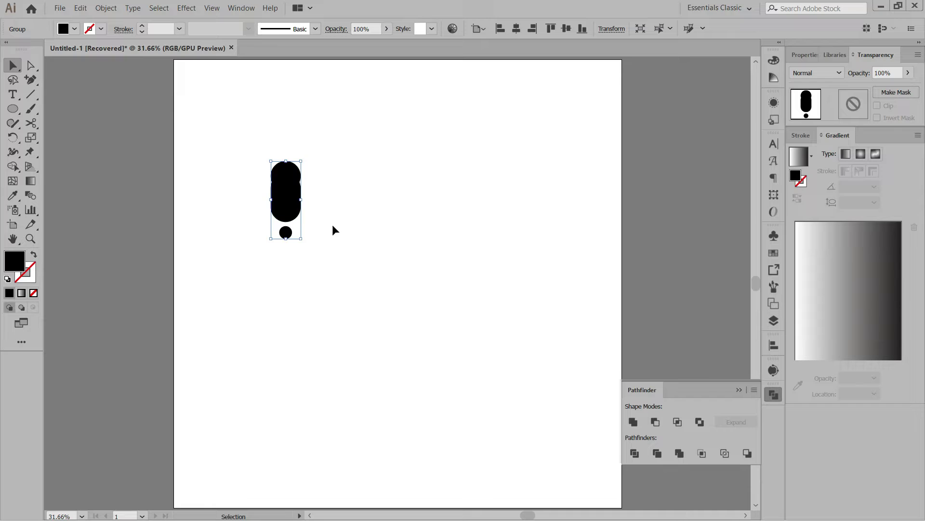
pyautogui.click(345, 227)
# Start a Distort & Transform > Transform effect on the group, using the bottom-center reference point and a rotation angle of 360/12.
pyautogui.click(279, 194)
pyautogui.click(186, 7)
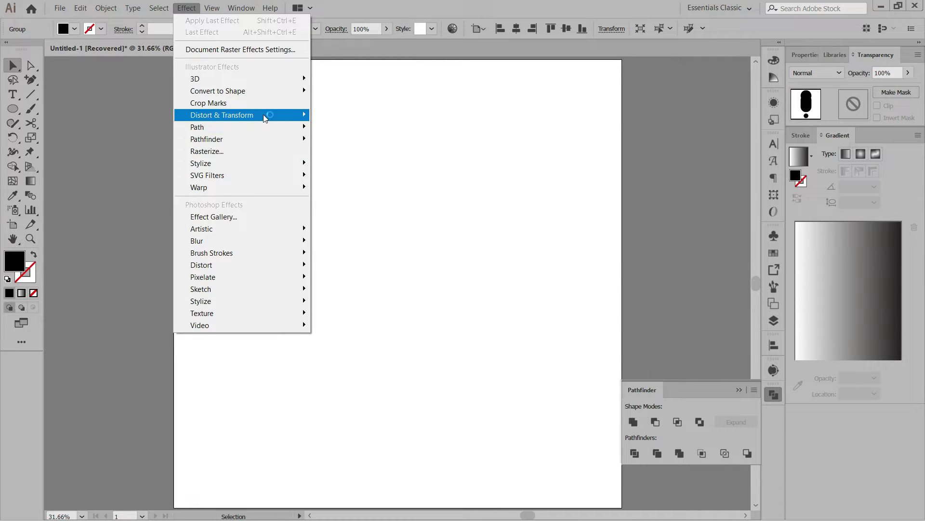
pyautogui.moveTo(265, 118)
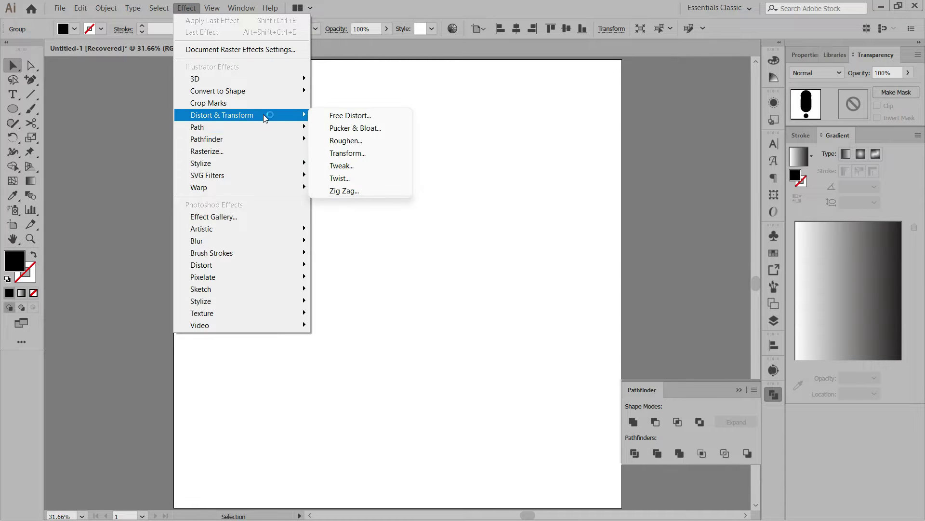
pyautogui.click(340, 153)
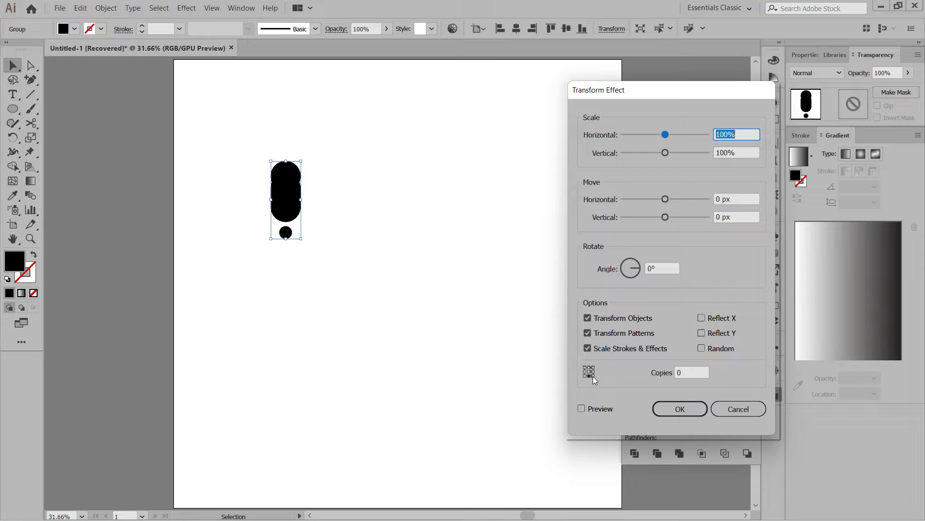
pyautogui.click(686, 373)
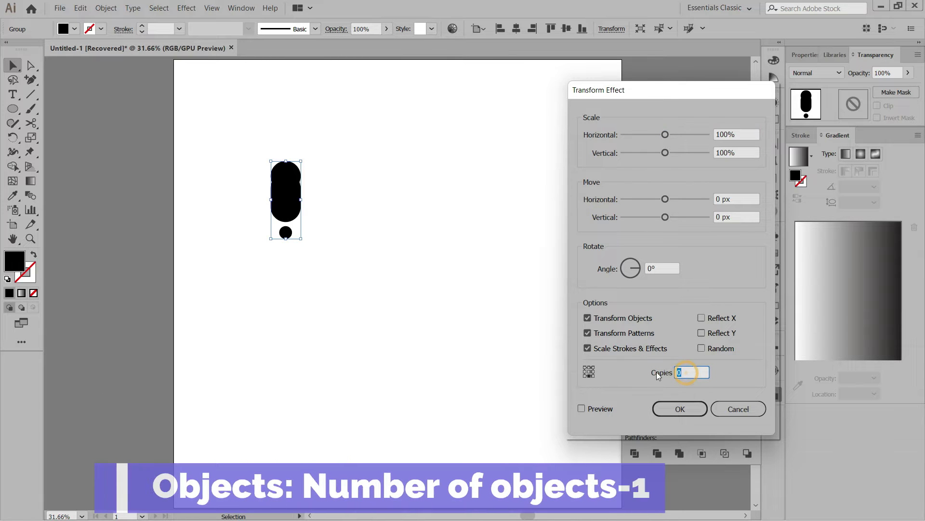
pyautogui.click(668, 268)
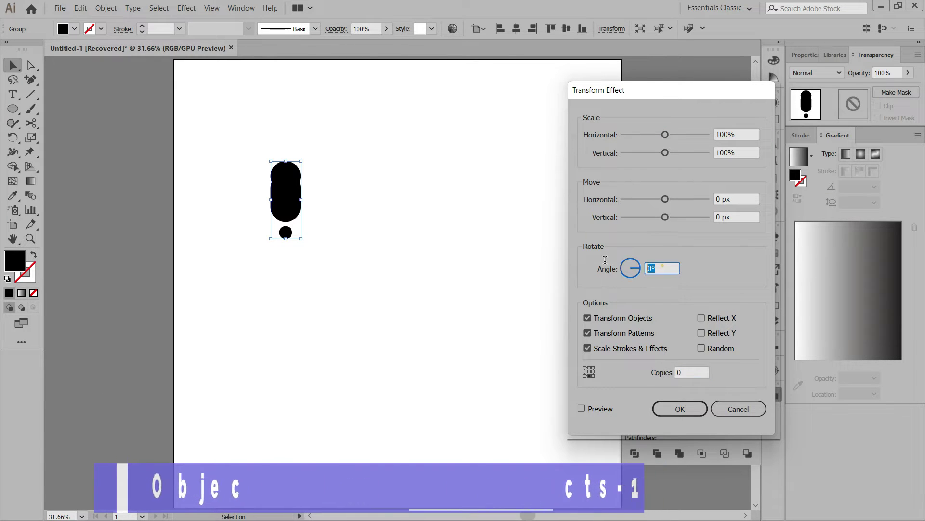
pyautogui.hotkey('ctrl', 'a')
pyautogui.write('360/')
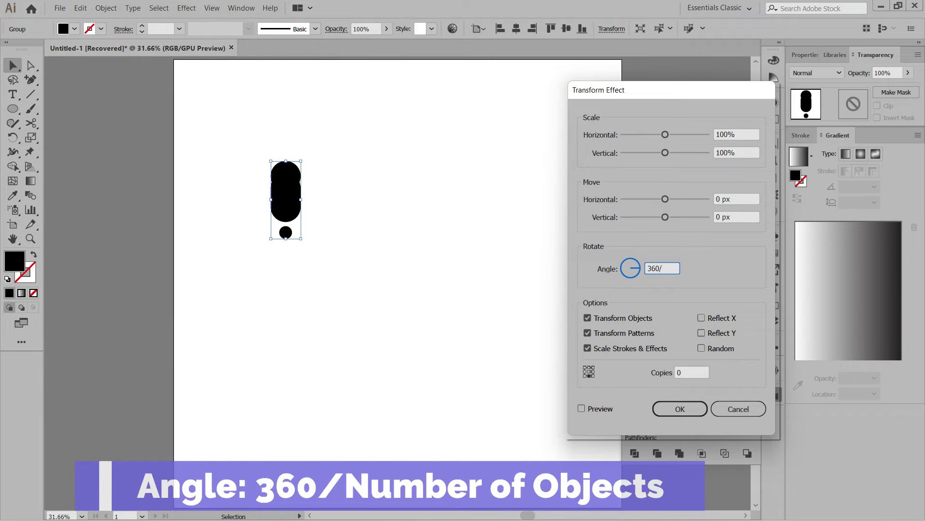
pyautogui.write('12')
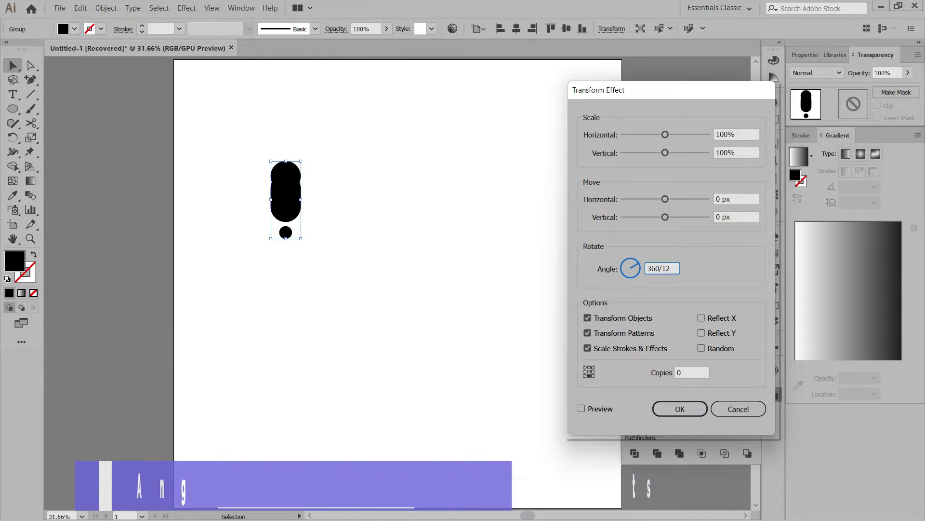
# Apply the Transform effect with 11 copies and the preview on, and move the resulting flower closer to the artboard's upper-left corner.
pyautogui.click(688, 373)
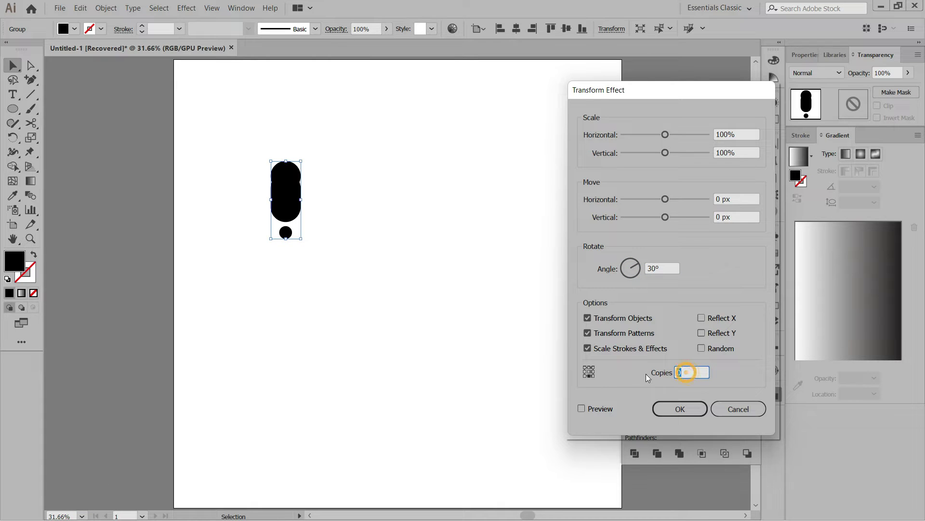
pyautogui.write('11')
pyautogui.click(582, 408)
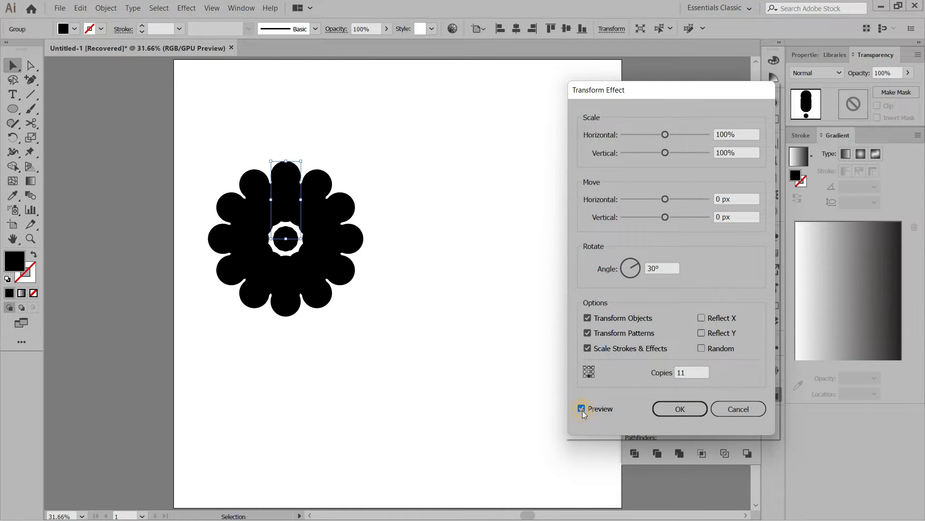
pyautogui.click(690, 413)
pyautogui.click(356, 372)
pyautogui.moveTo(286, 183); pyautogui.dragTo(262, 140)
pyautogui.click(400, 254)
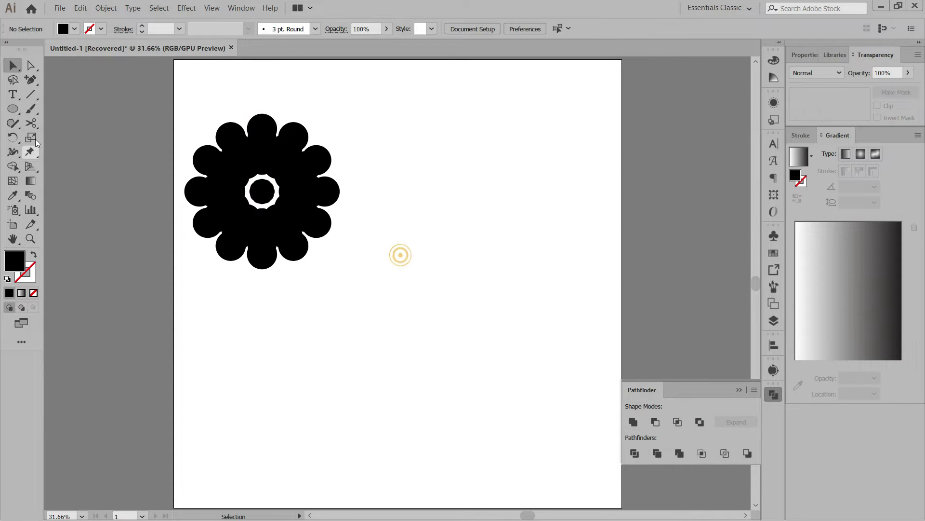
# Draw a large circle slightly below the artboard's center and swap its fill and stroke, leaving a black outline without fill.
pyautogui.click(14, 111)
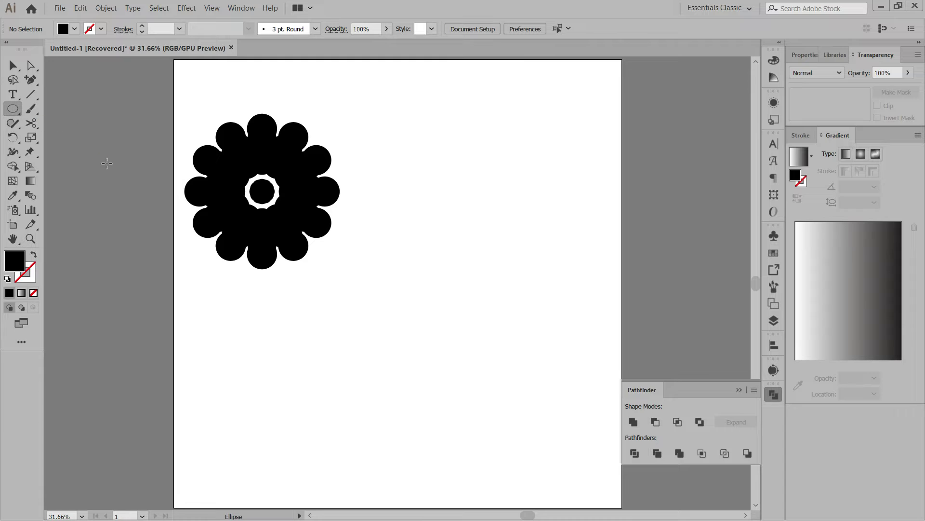
pyautogui.moveTo(406, 316); pyautogui.dragTo(515, 425)
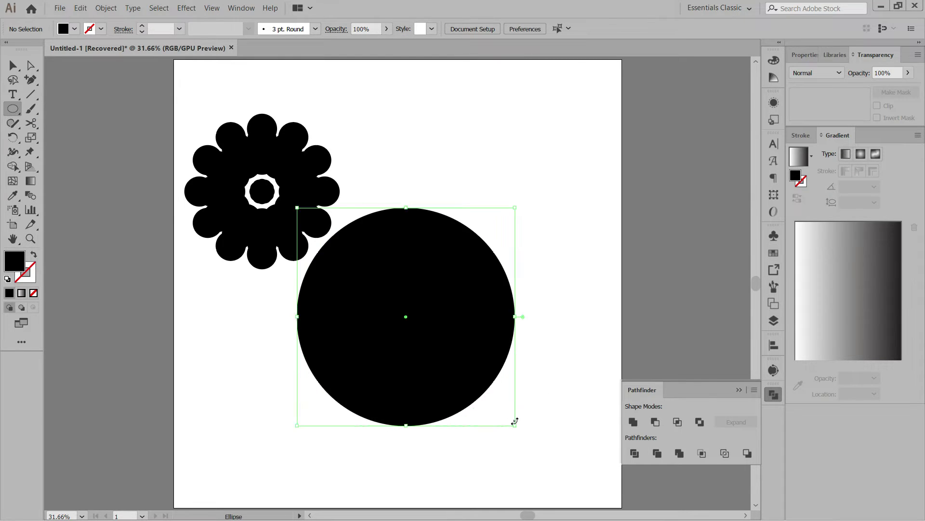
pyautogui.click(13, 65)
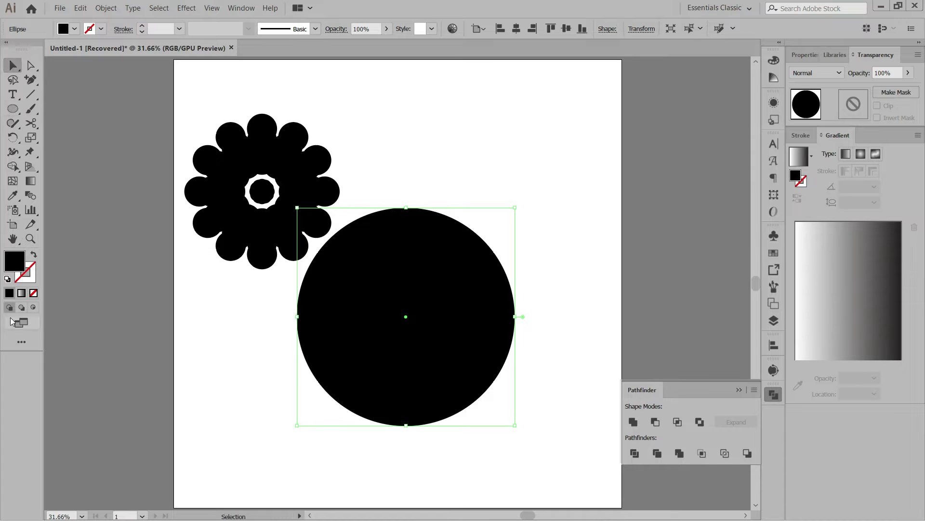
pyautogui.click(34, 255)
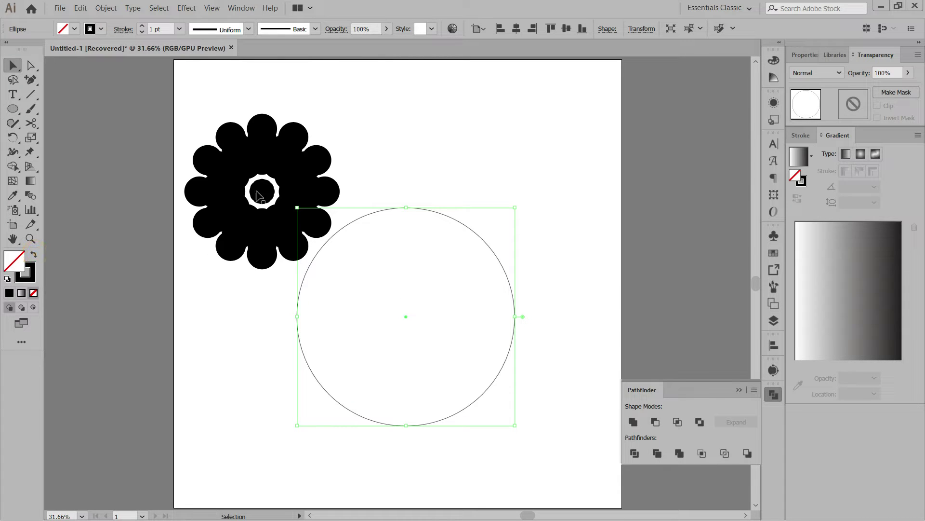
# Move the flower onto the large outlined circle so that their centers coincide.
pyautogui.moveTo(263, 129); pyautogui.dragTo(406, 252)
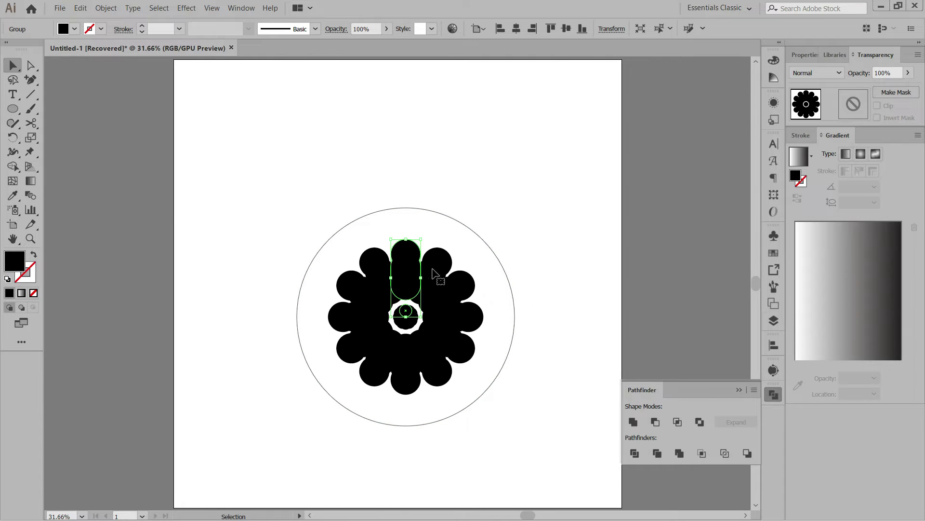
pyautogui.click(582, 267)
pyautogui.rightClick(559, 181)
pyautogui.press('Escape')
pyautogui.click(495, 150)
# Isolate the flower's group, move its petal shape up until it touches the outside of the circle outline, and exit isolation.
pyautogui.doubleClick(406, 252)
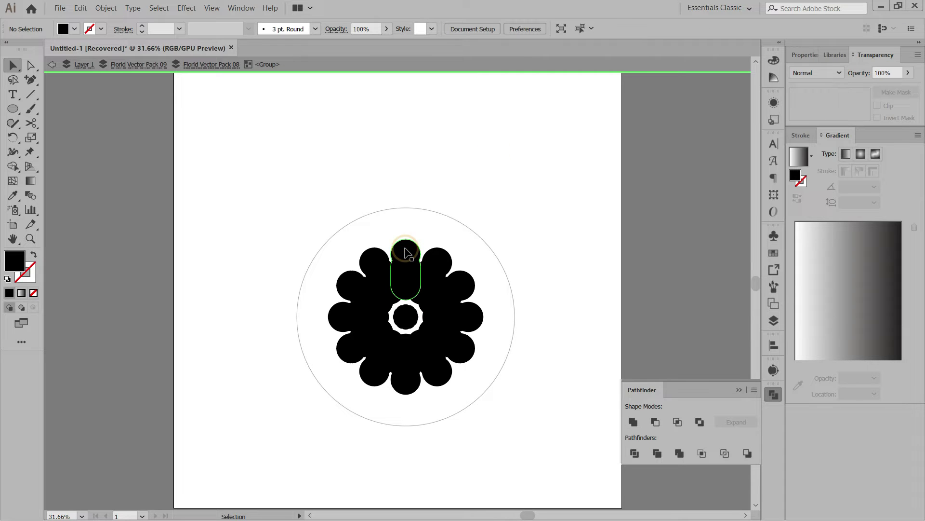
pyautogui.moveTo(406, 253); pyautogui.dragTo(403, 155)
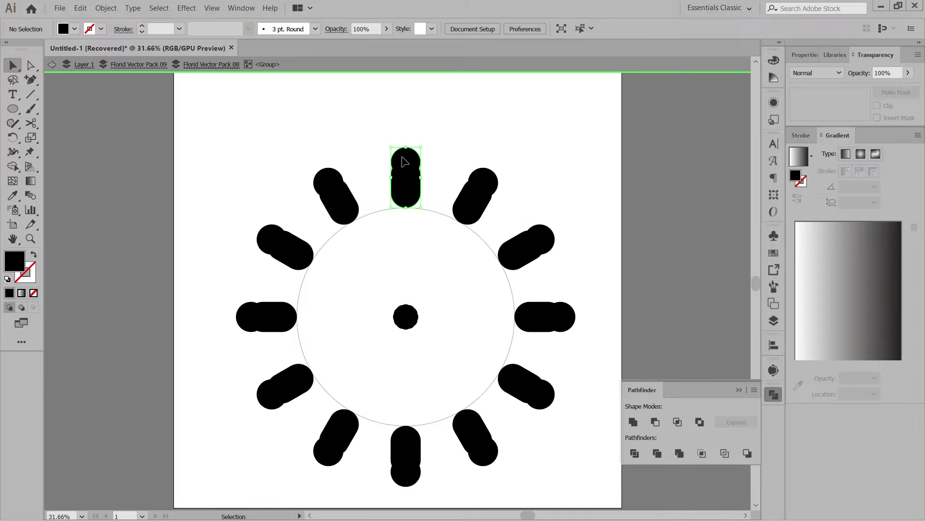
pyautogui.click(599, 225)
pyautogui.doubleClick(596, 213)
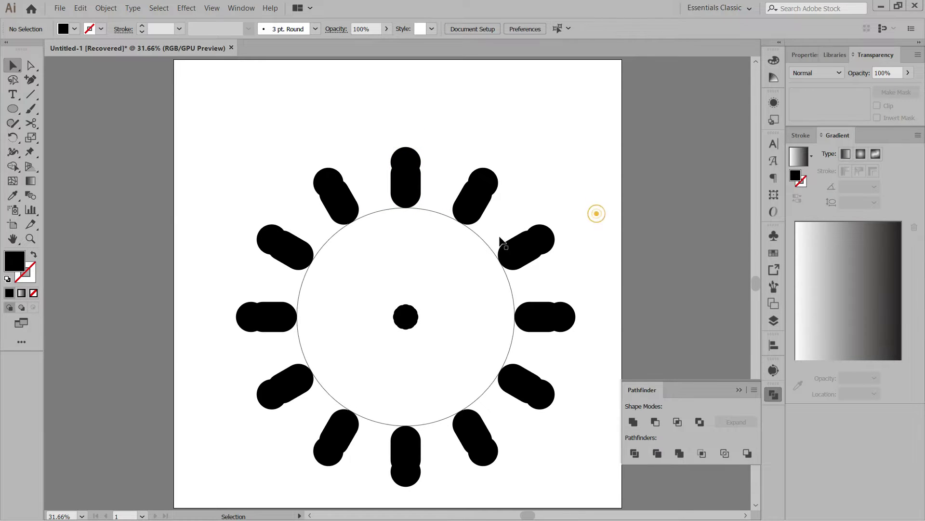
pyautogui.click(404, 192)
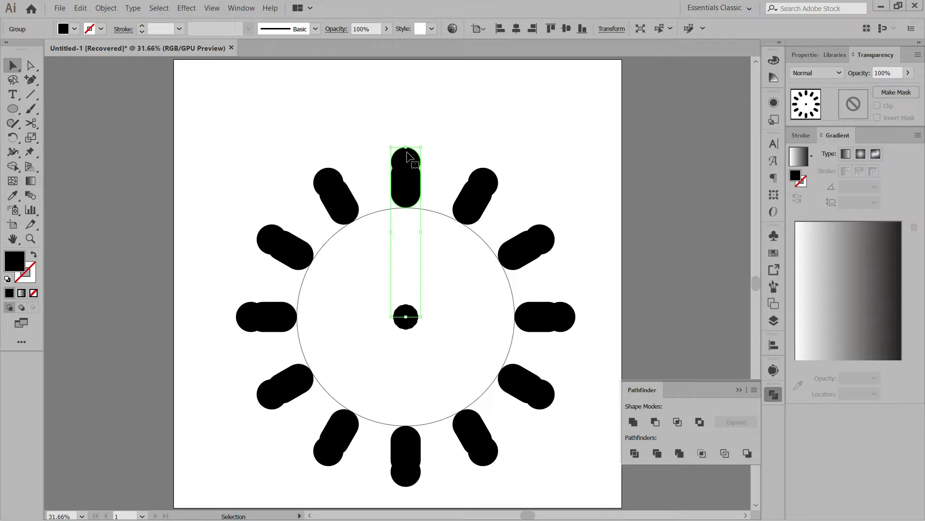
pyautogui.moveTo(406, 160); pyautogui.dragTo(404, 155)
pyautogui.click(602, 274)
pyautogui.hotkey('ctrl', 'z')
# Isolate the flower's group and move its petal shape up, leaving a small gap above the large circle outline.
pyautogui.click(400, 179)
pyautogui.doubleClick(399, 180)
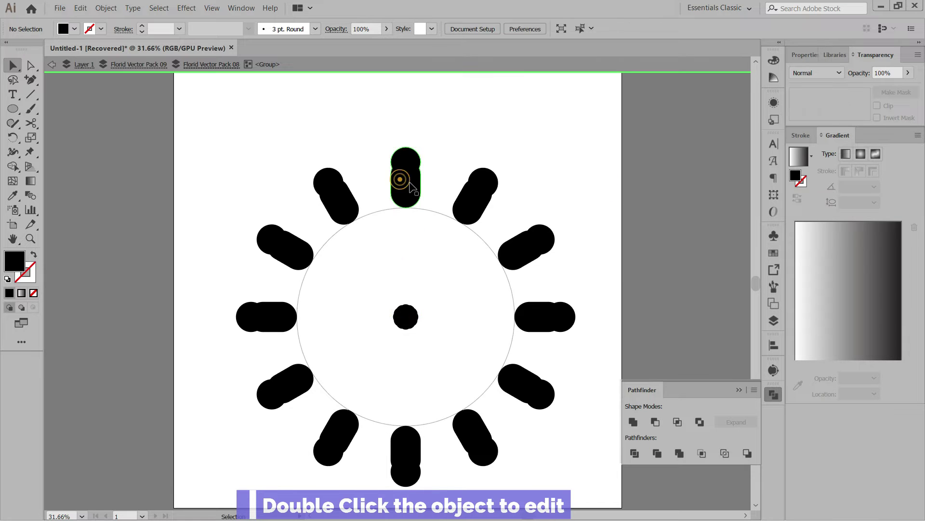
pyautogui.click(406, 182)
pyautogui.moveTo(406, 182); pyautogui.dragTo(405, 172)
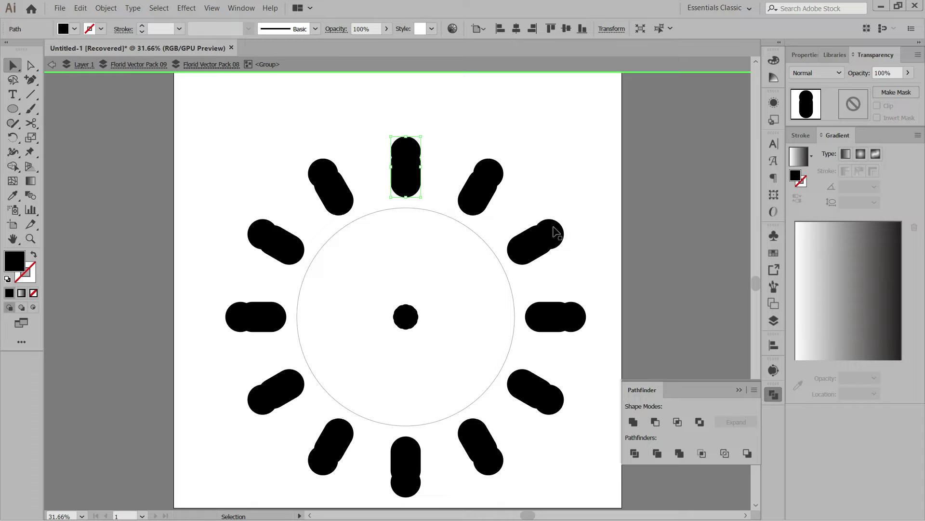
pyautogui.click(594, 174)
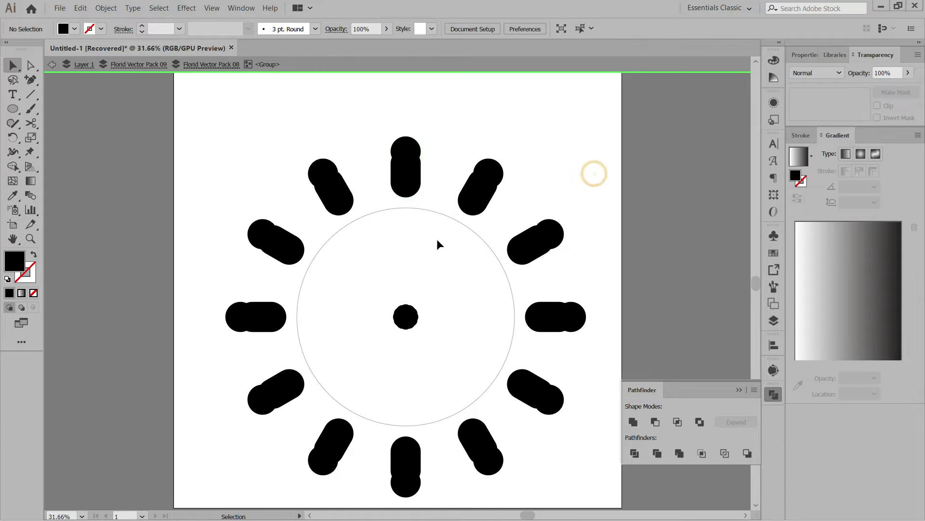
# Draw a small black circle about 48 px wide just inside the outline, centered below the uppermost petal.
pyautogui.click(13, 109)
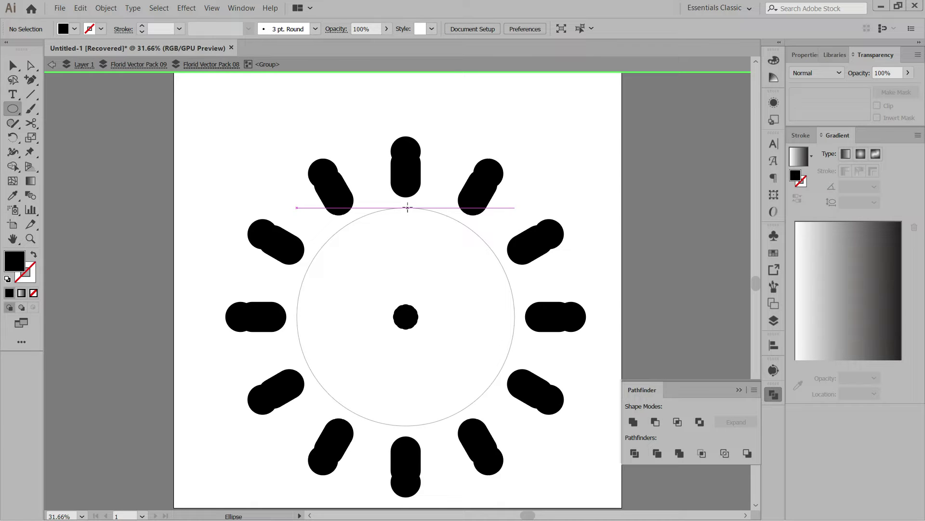
pyautogui.moveTo(405, 220); pyautogui.dragTo(408, 230)
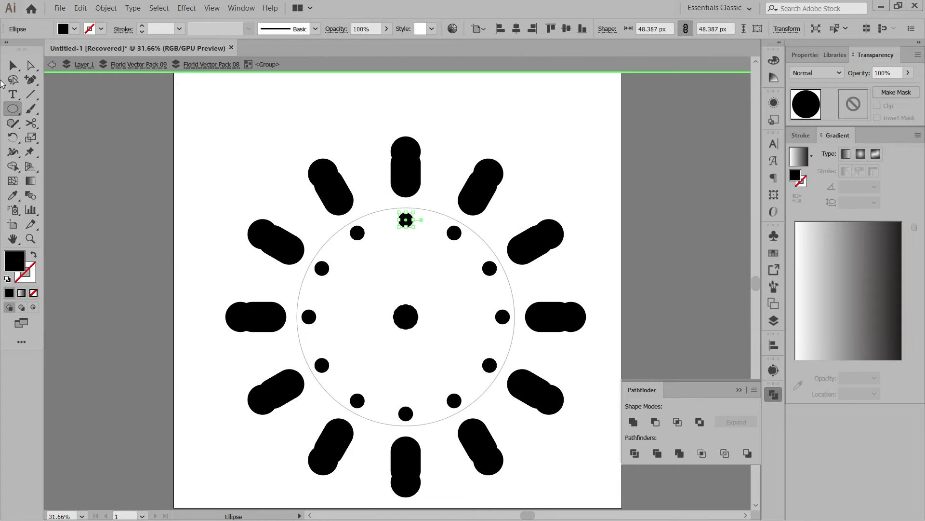
pyautogui.click(13, 65)
pyautogui.click(104, 185)
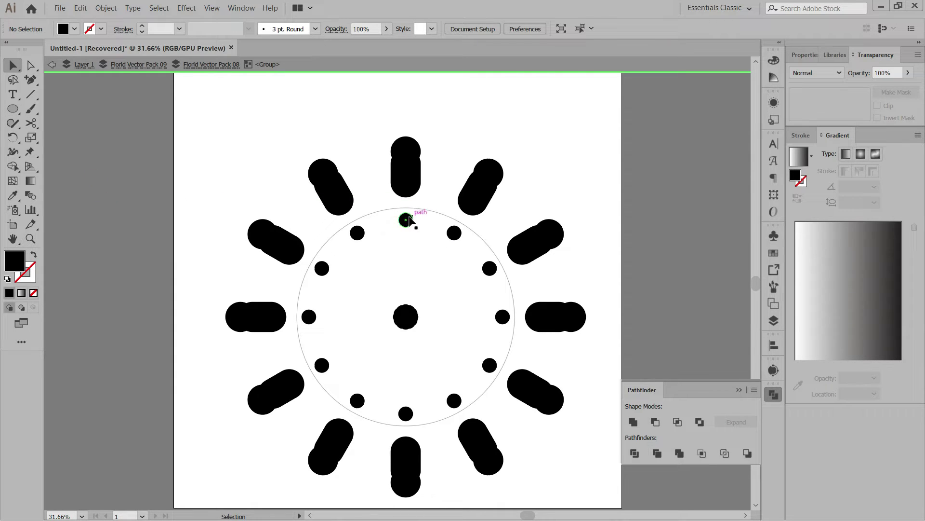
# Move the small circle further in toward the pattern's center and scale it slightly larger than drawn.
pyautogui.click(406, 220)
pyautogui.moveTo(413, 212); pyautogui.dragTo(409, 239)
pyautogui.click(574, 185)
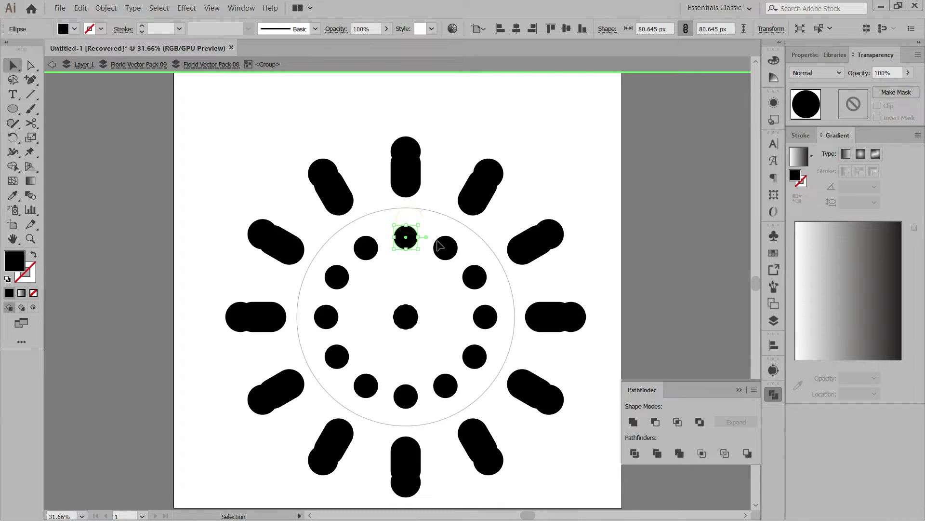
pyautogui.click(571, 164)
pyautogui.click(411, 234)
pyautogui.moveTo(417, 225); pyautogui.dragTo(417, 229)
pyautogui.click(535, 166)
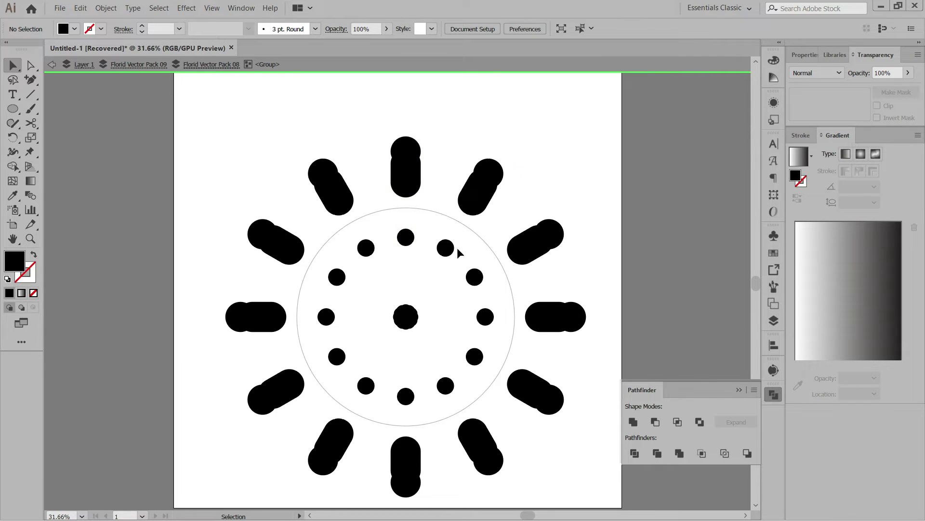
# Draw a circle about 139 px wide centered over the inner end of the uppermost petal.
pyautogui.click(14, 110)
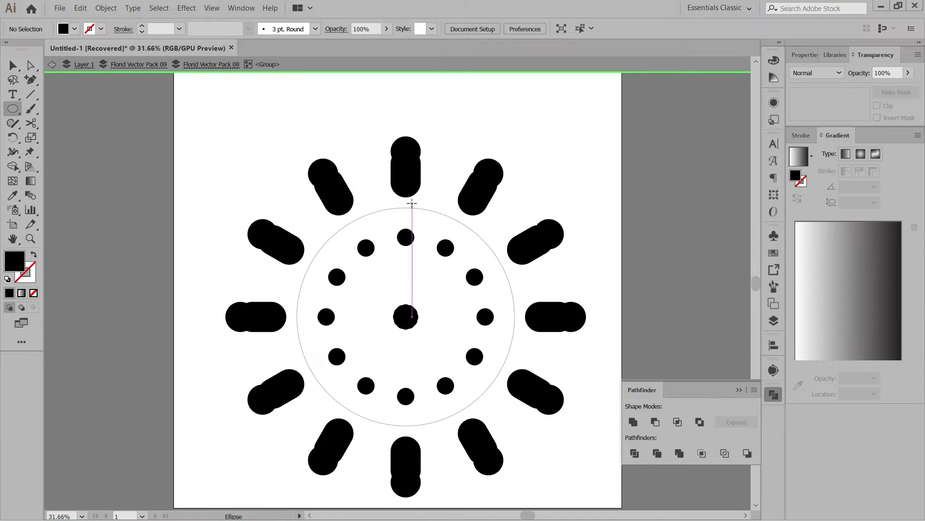
pyautogui.click(12, 65)
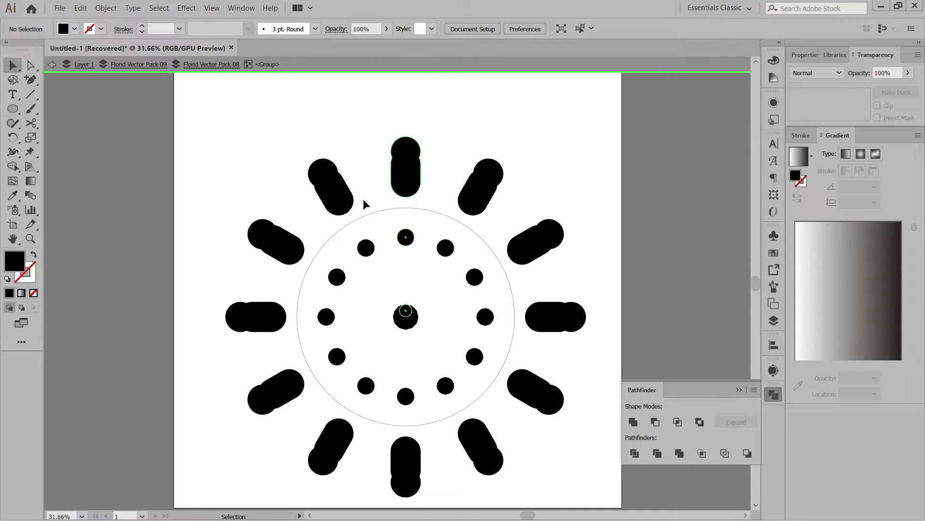
pyautogui.click(407, 172)
pyautogui.click(13, 109)
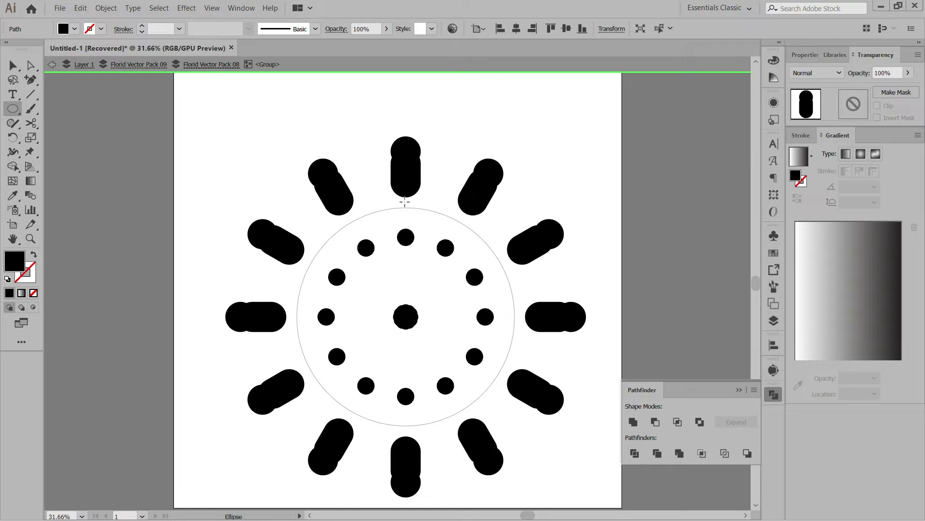
pyautogui.moveTo(405, 201); pyautogui.dragTo(423, 223)
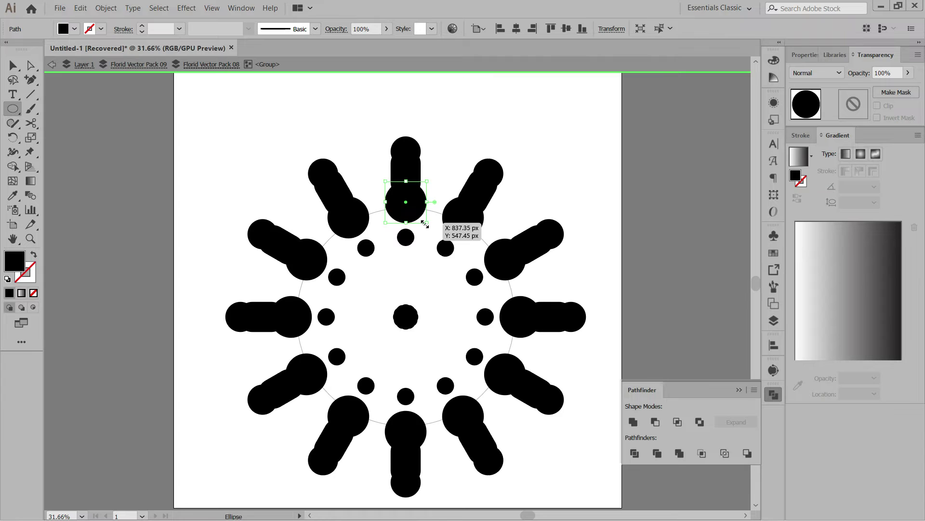
# Subtract the new circle from the petal with Minus Front, cutting a concave notch into its inner end.
pyautogui.press('v')
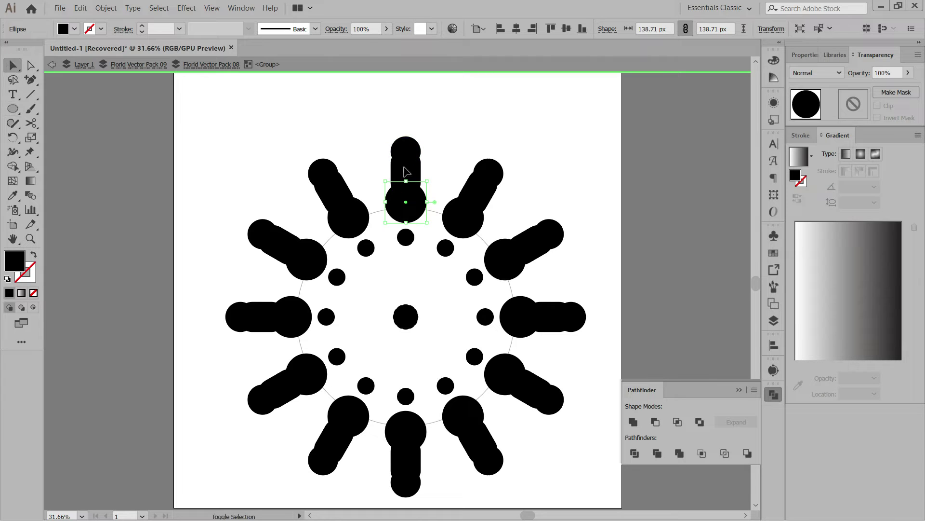
pyautogui.keyDown('shift'); pyautogui.click(409, 159); pyautogui.keyUp('shift')
pyautogui.click(656, 421)
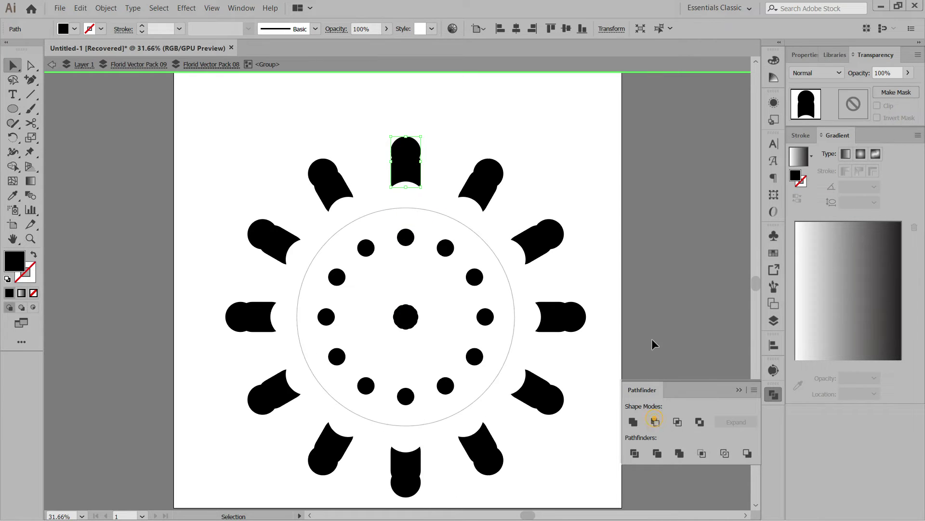
pyautogui.click(654, 208)
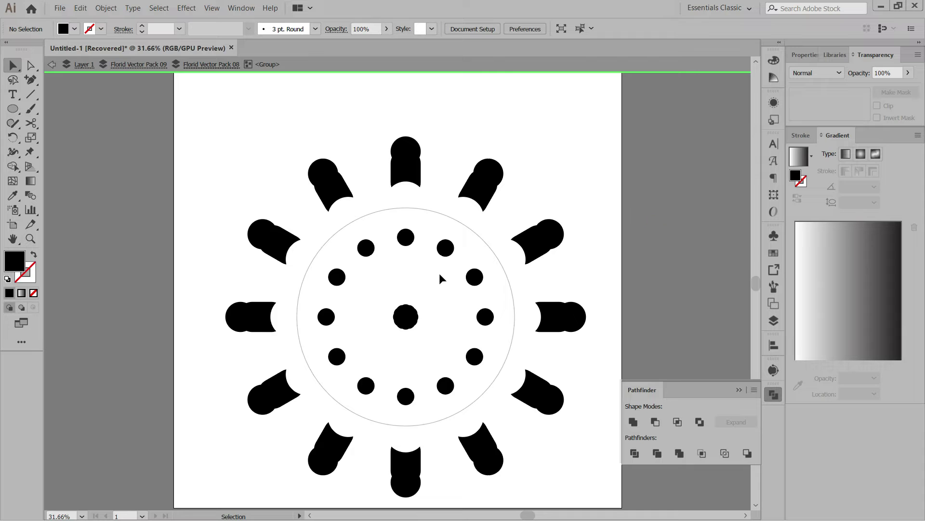
pyautogui.click(409, 239)
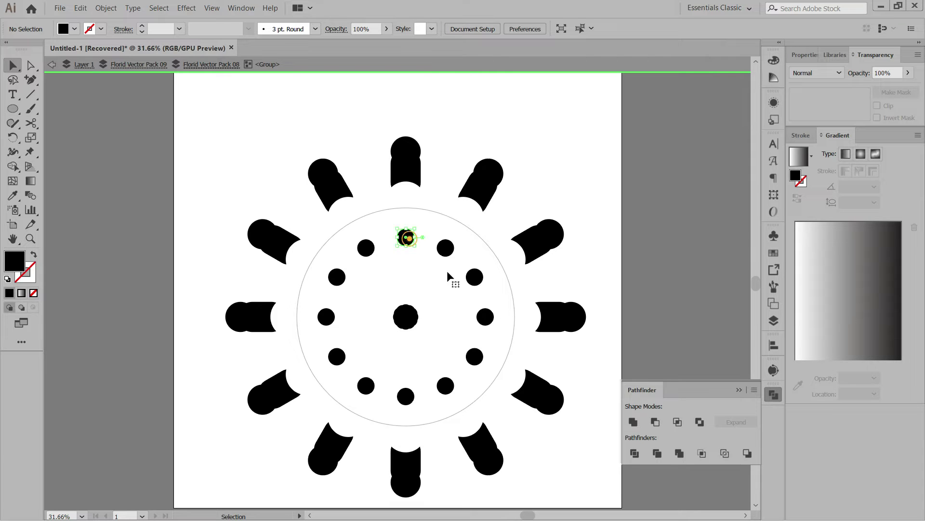
pyautogui.click(646, 185)
pyautogui.click(412, 157)
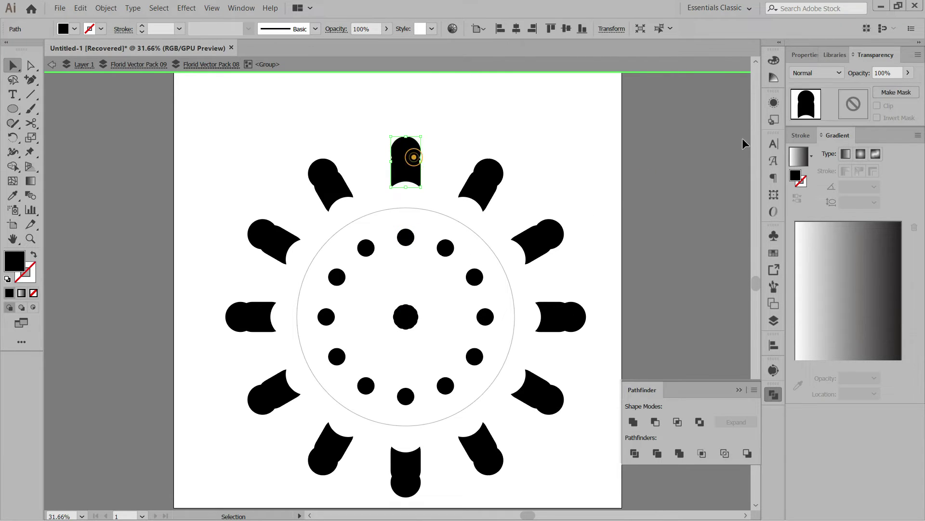
pyautogui.click(773, 104)
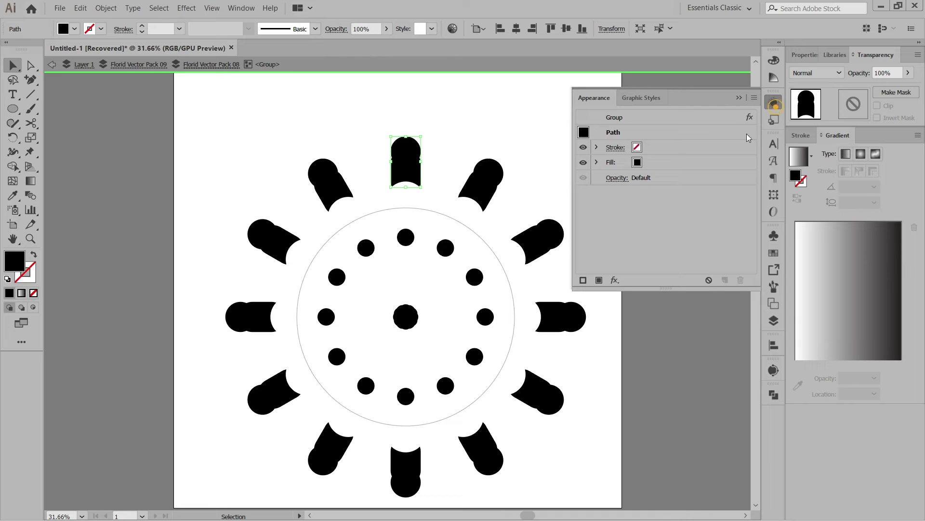
pyautogui.click(739, 97)
# Exit isolation, open the flower group's existing Transform effect, and set its rotation angle to 22.5°.
pyautogui.doubleClick(650, 288)
pyautogui.click(395, 154)
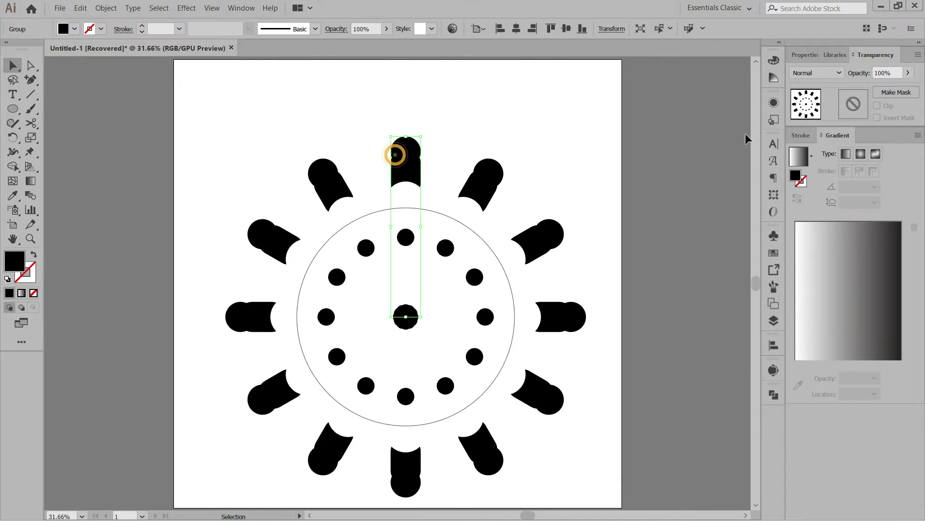
pyautogui.click(772, 102)
pyautogui.click(621, 147)
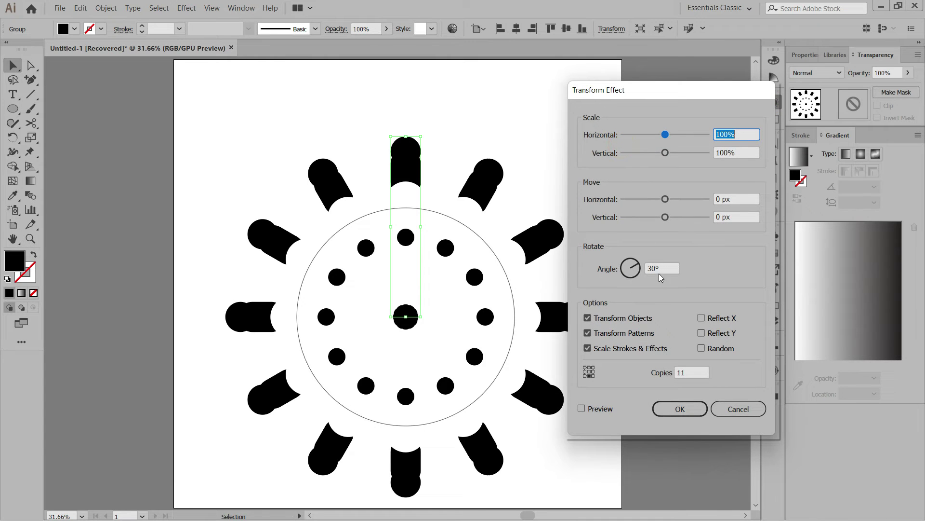
pyautogui.click(667, 267)
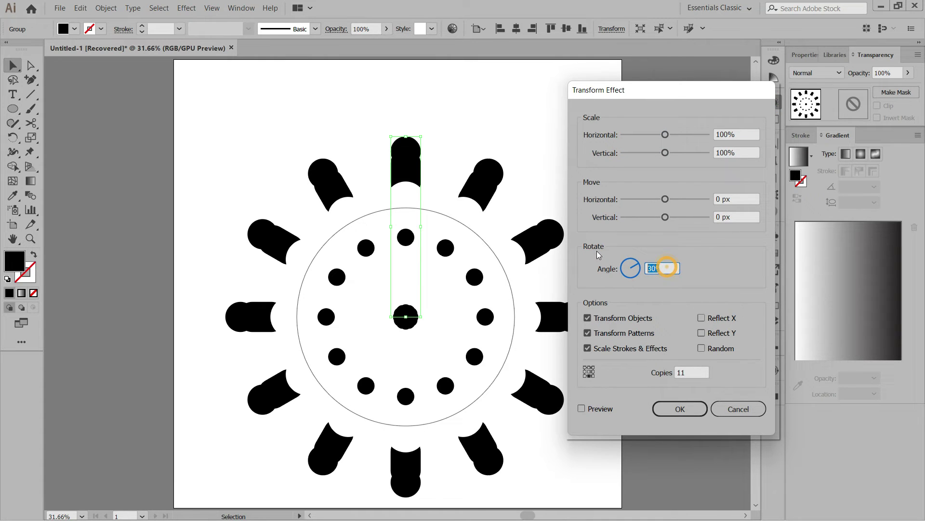
pyautogui.press('BackSpace')
pyautogui.press('BackSpace')
# Set the Transform effect to 15 copies with the preview on and apply it.
pyautogui.click(685, 371)
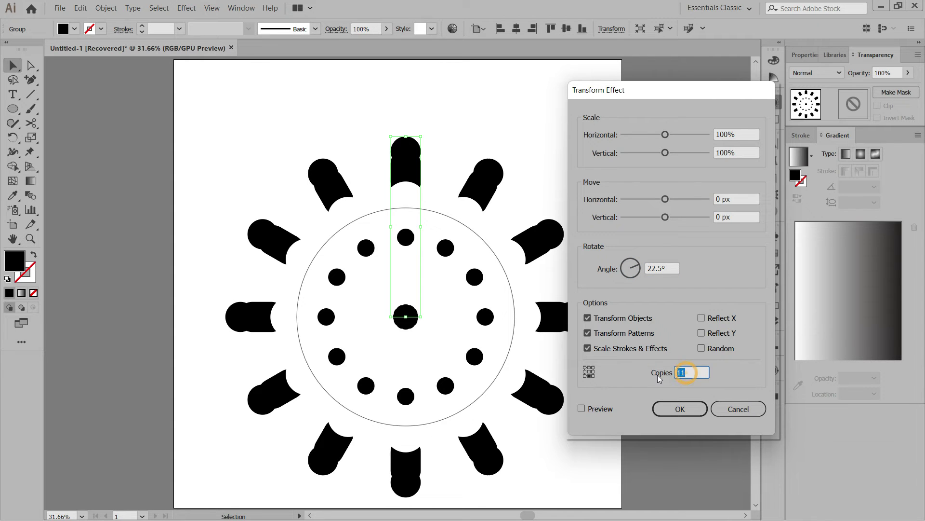
pyautogui.click(581, 408)
pyautogui.click(693, 406)
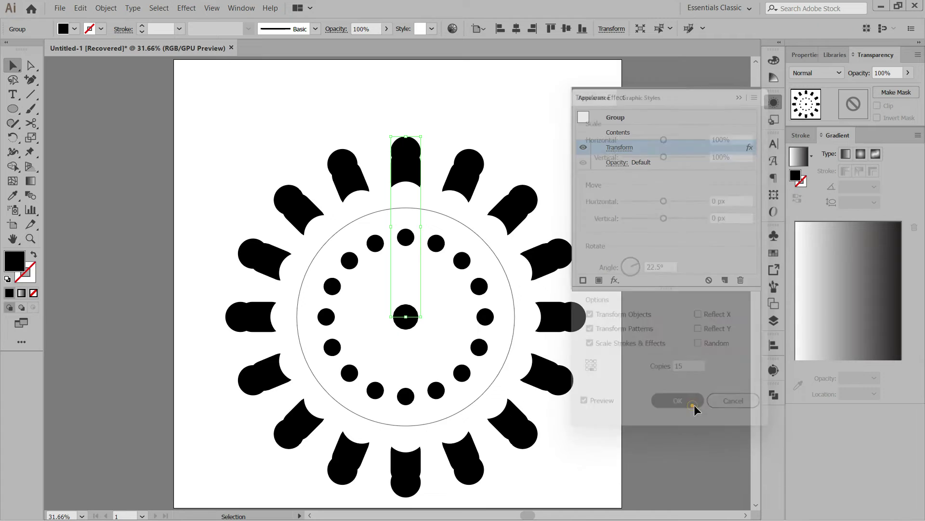
pyautogui.click(739, 98)
# Isolate the flower's group again and move the notched petal further up, away from the circle outline.
pyautogui.click(403, 154)
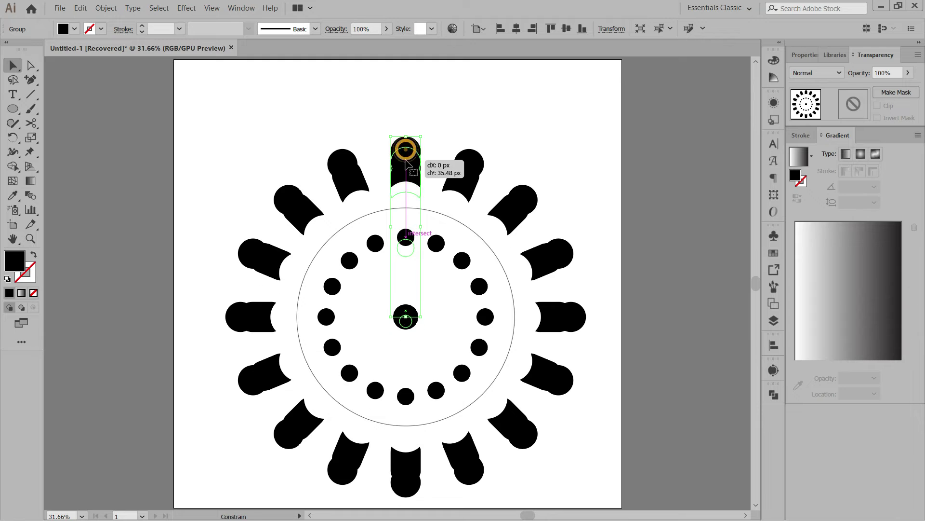
pyautogui.click(579, 138)
pyautogui.click(411, 168)
pyautogui.doubleClick(411, 168)
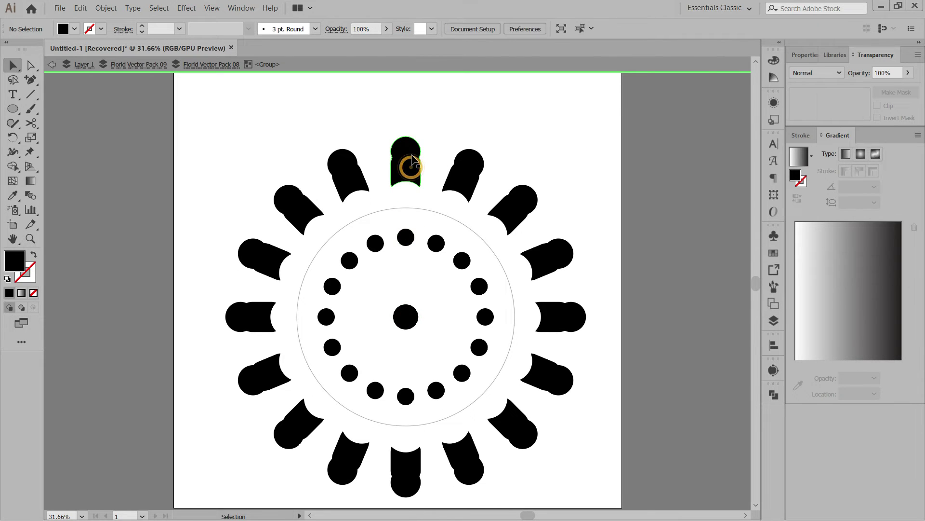
pyautogui.click(410, 159)
pyautogui.keyDown('shift'); pyautogui.click(409, 159); pyautogui.keyUp('shift')
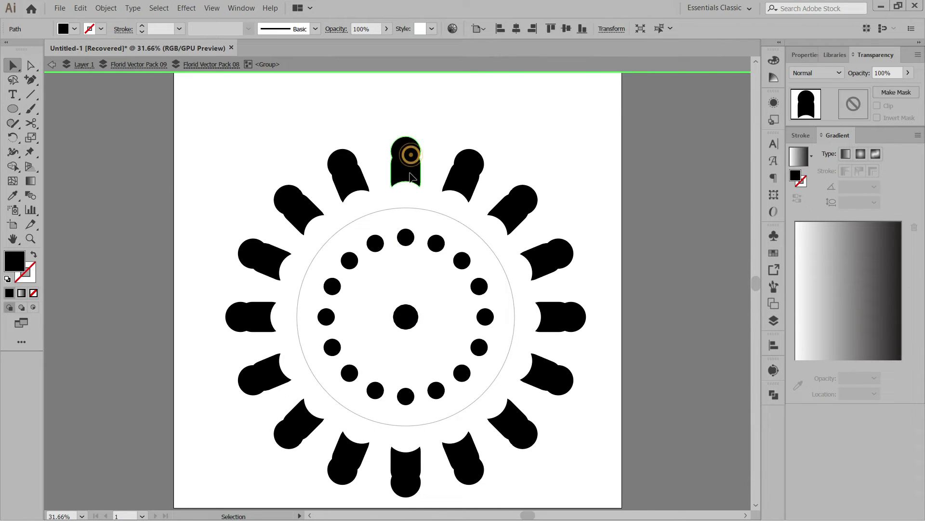
pyautogui.moveTo(409, 171)
pyautogui.mouseDown()
pyautogui.moveTo(407, 185)
pyautogui.moveTo(405, 170)
pyautogui.mouseUp()
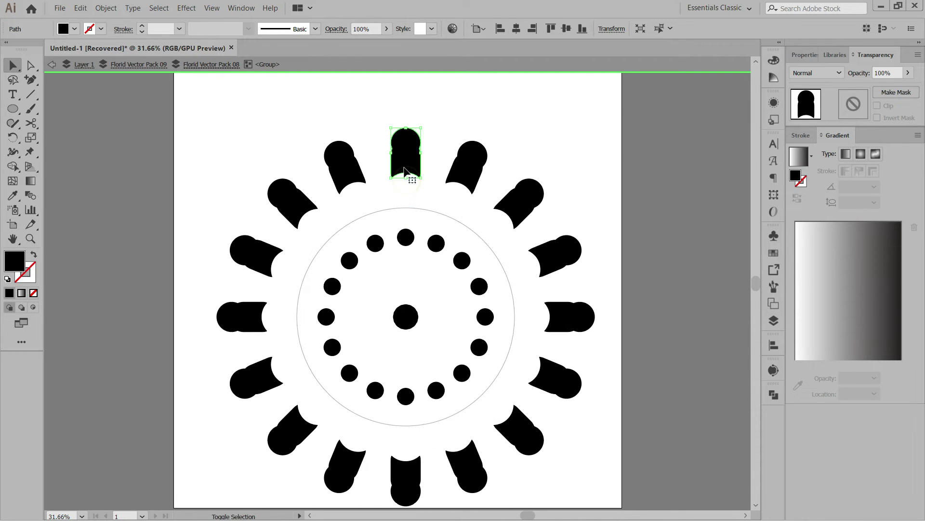
pyautogui.click(34, 92)
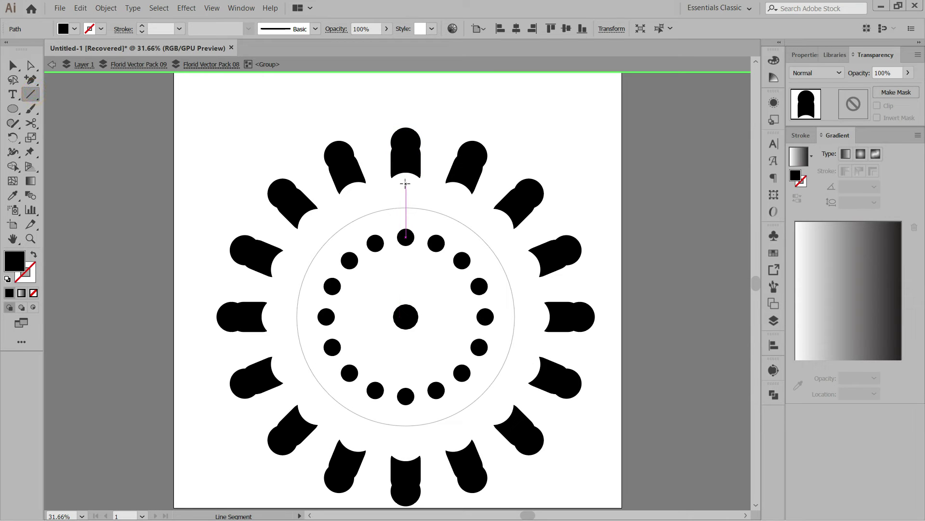
pyautogui.moveTo(405, 185); pyautogui.dragTo(408, 204)
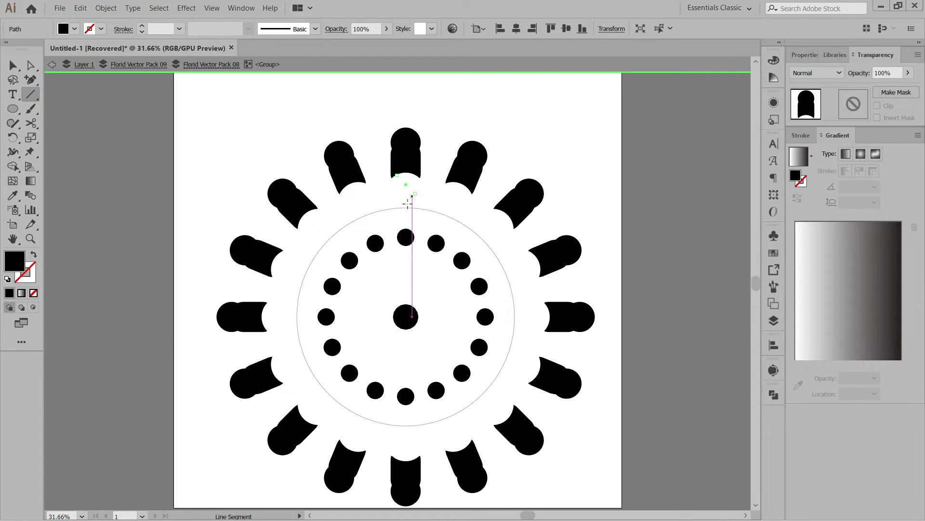
pyautogui.hotkey('ctrl', 'z')
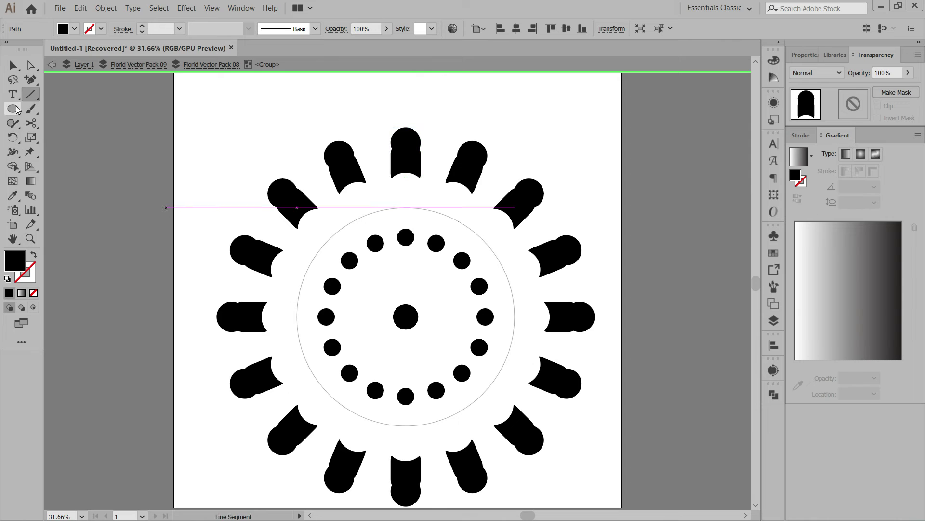
pyautogui.click(34, 254)
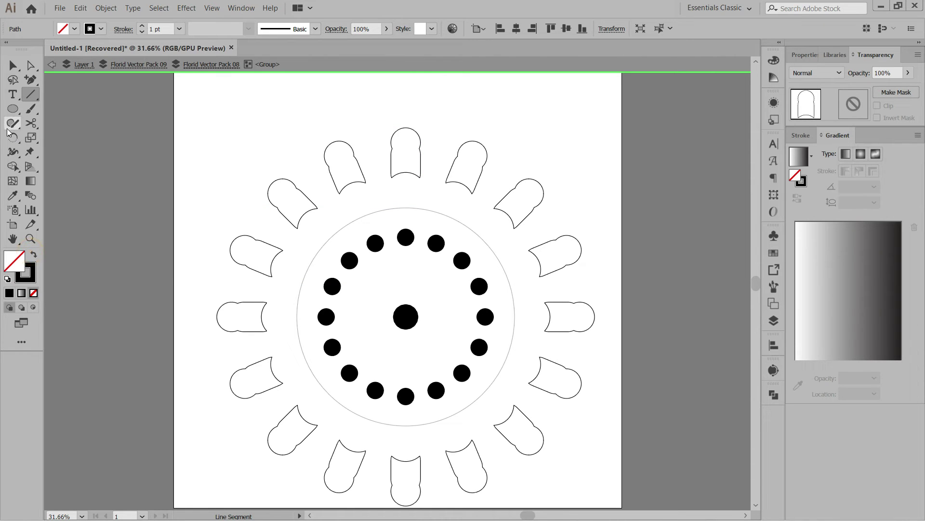
pyautogui.hotkey('ctrl', 'z')
# Swap the petal's stroke and fill to make it solid black, and draw an outlined circle about 57 px wide below its notch.
pyautogui.click(13, 66)
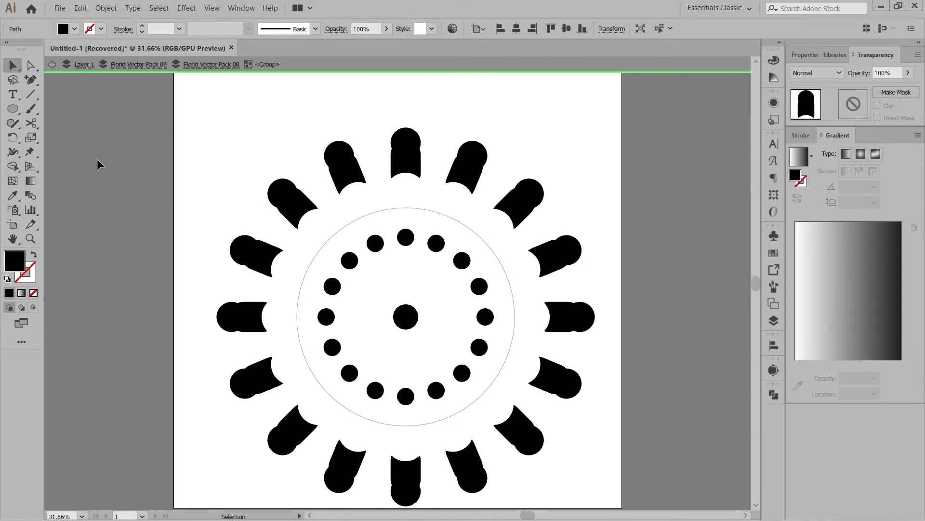
pyautogui.click(97, 165)
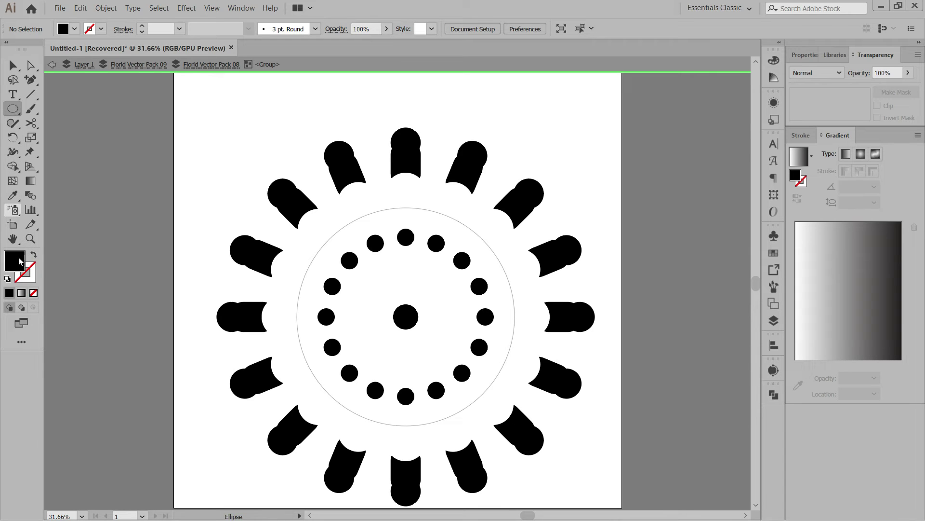
pyautogui.click(33, 254)
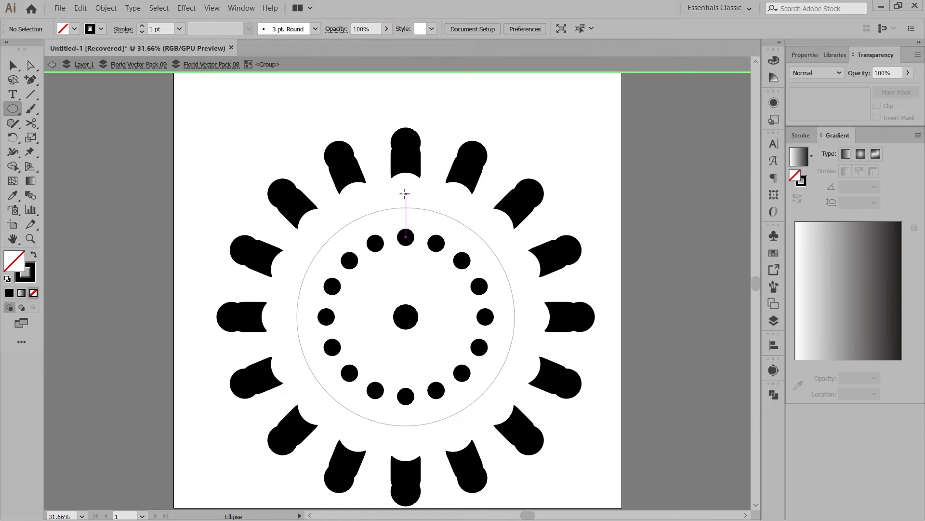
pyautogui.moveTo(405, 194); pyautogui.dragTo(415, 204)
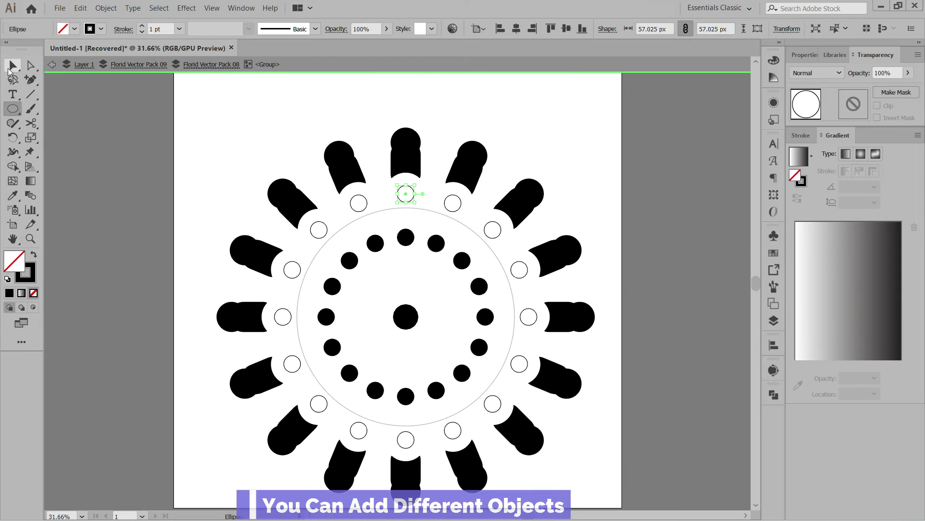
# Nudge the small outlined circle up into the petal's concave notch.
pyautogui.click(12, 65)
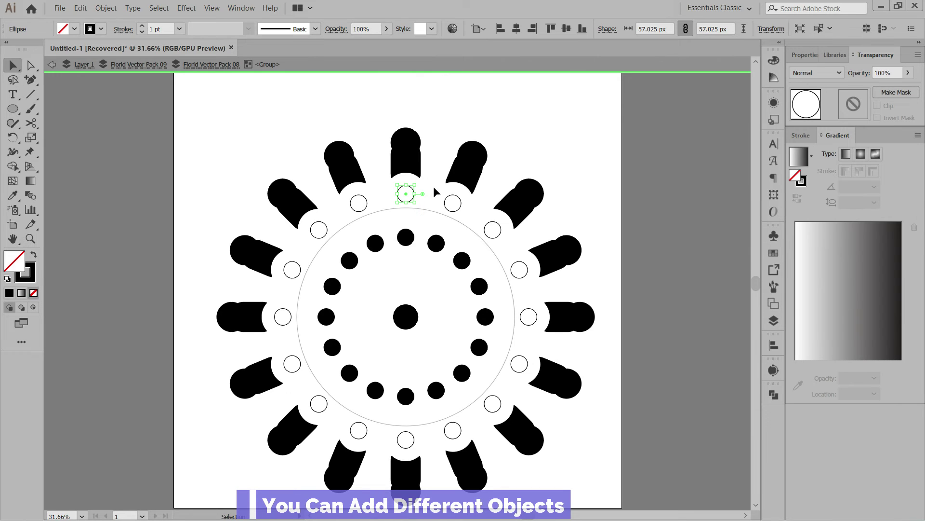
pyautogui.click(407, 192)
pyautogui.hotkey('shift', 'Up')
pyautogui.hotkey('shift', 'Up')
pyautogui.hotkey('shift', 'Up')
pyautogui.hotkey('shift', 'Up')
pyautogui.hotkey('shift', 'Up')
pyautogui.hotkey('shift', 'Up')
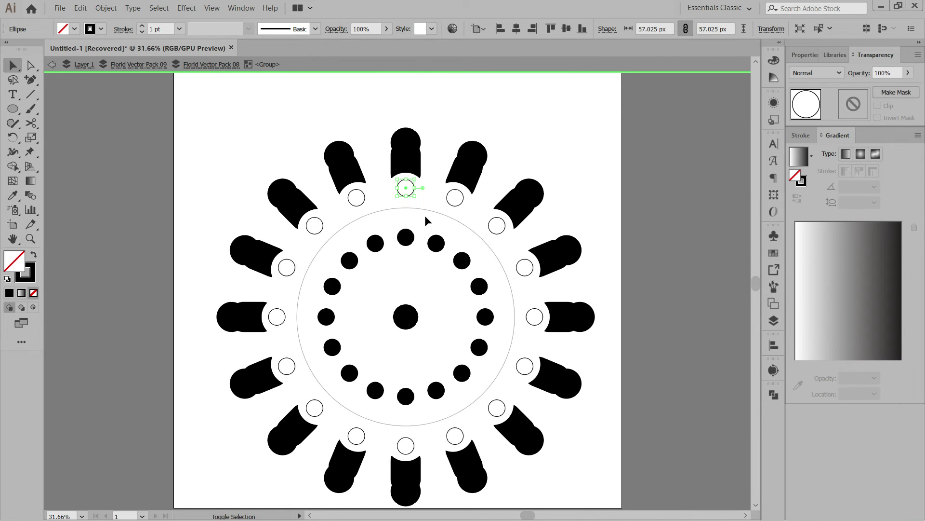
pyautogui.hotkey('shift', 'Down')
pyautogui.hotkey('shift', 'Down')
pyautogui.click(609, 169)
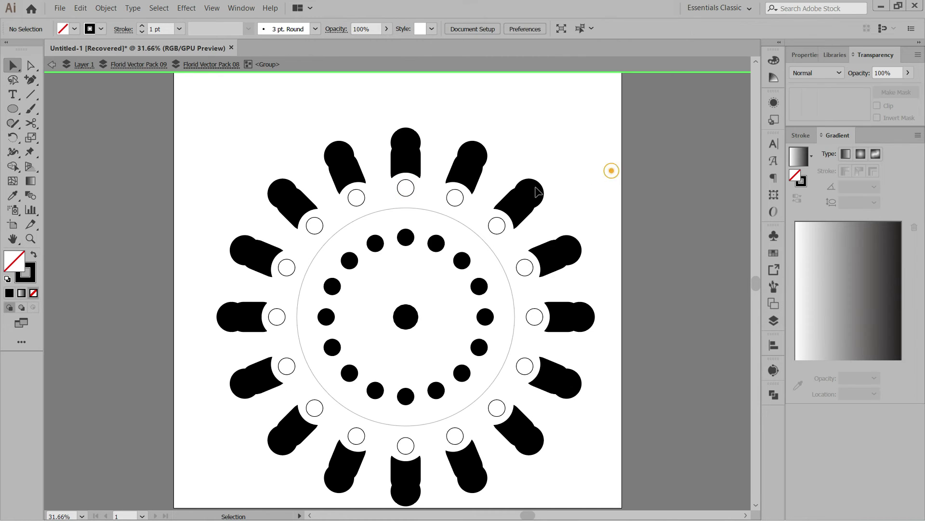
# Exit the group's isolation mode and zoom out to 25%.
pyautogui.scroll(-1, 557, 251)
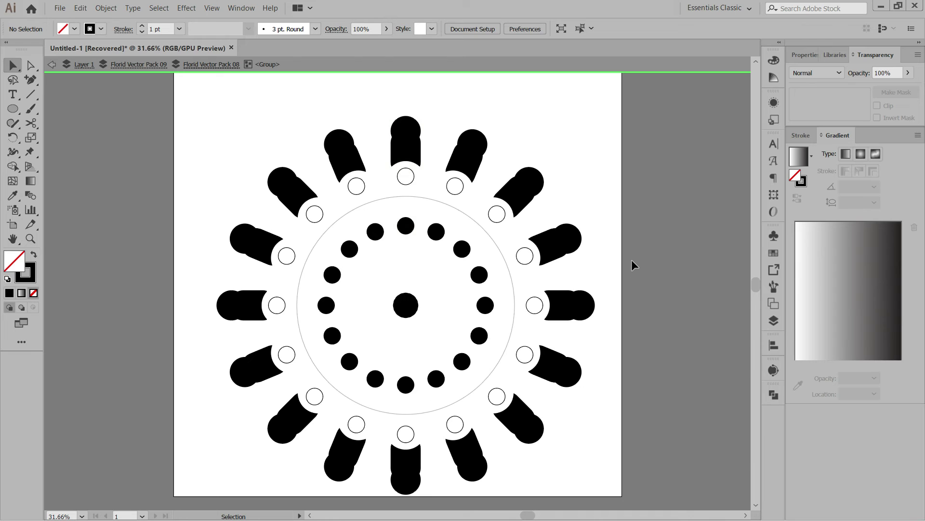
pyautogui.doubleClick(673, 236)
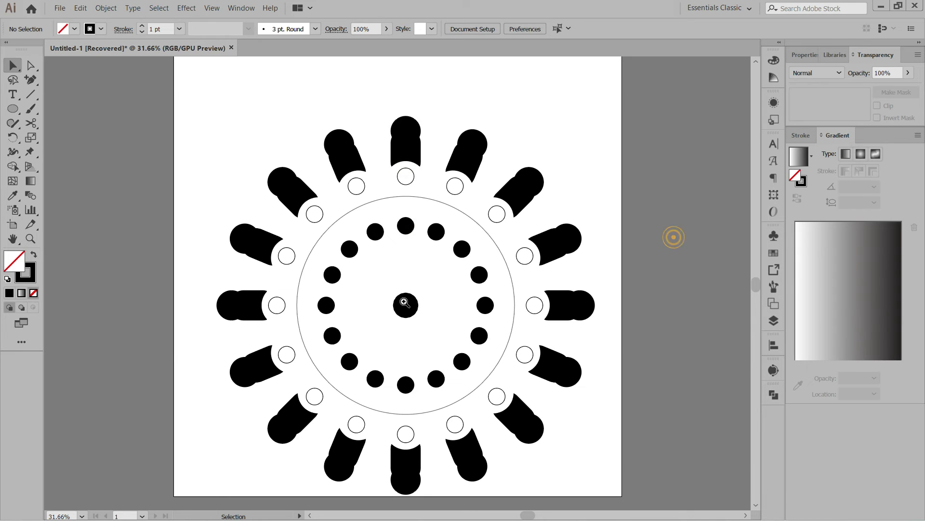
pyautogui.press('z')
pyautogui.keyDown('alt'); pyautogui.click(418, 265); pyautogui.keyUp('alt')
pyautogui.click(10, 66)
pyautogui.click(113, 232)
# Select the flower's group and expand its appearance to turn the Transform copies into real shapes.
pyautogui.moveTo(620, 151); pyautogui.dragTo(202, 464)
pyautogui.moveTo(390, 182); pyautogui.dragTo(383, 160)
pyautogui.click(619, 186)
pyautogui.click(393, 161)
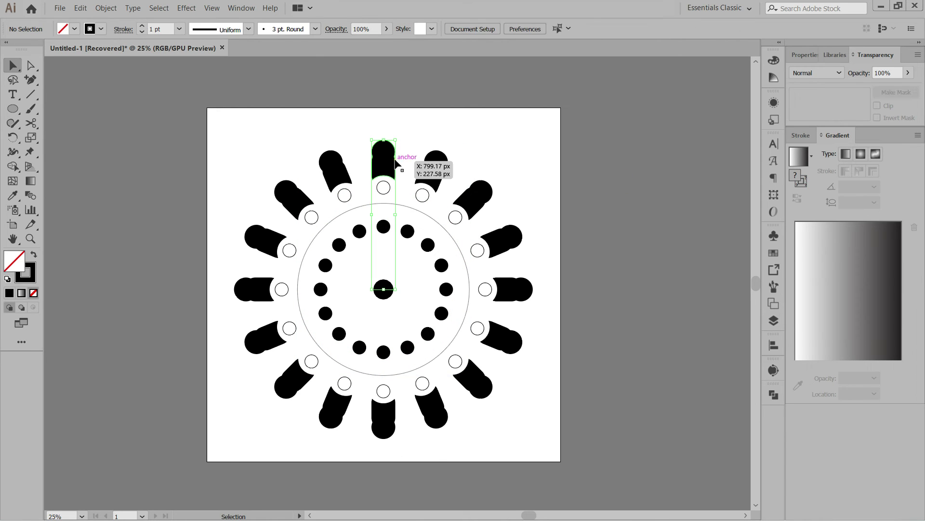
pyautogui.click(106, 9)
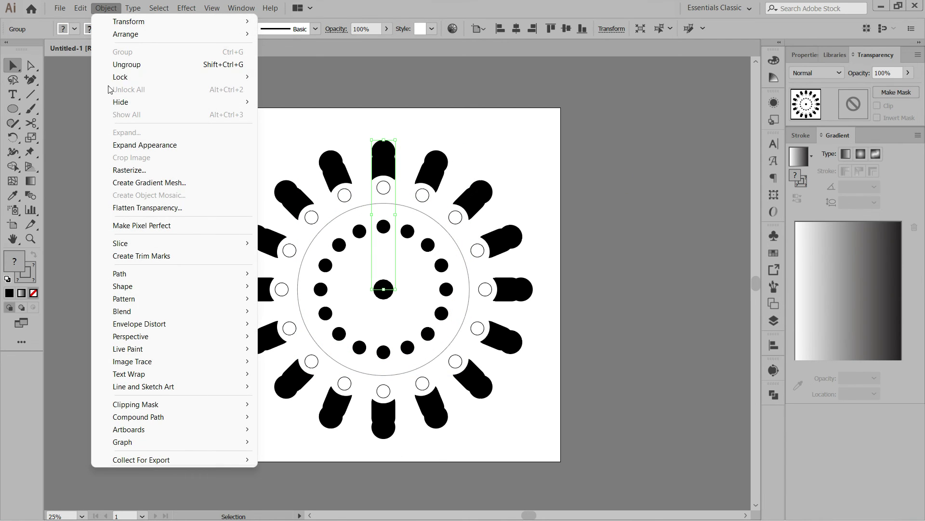
pyautogui.click(156, 145)
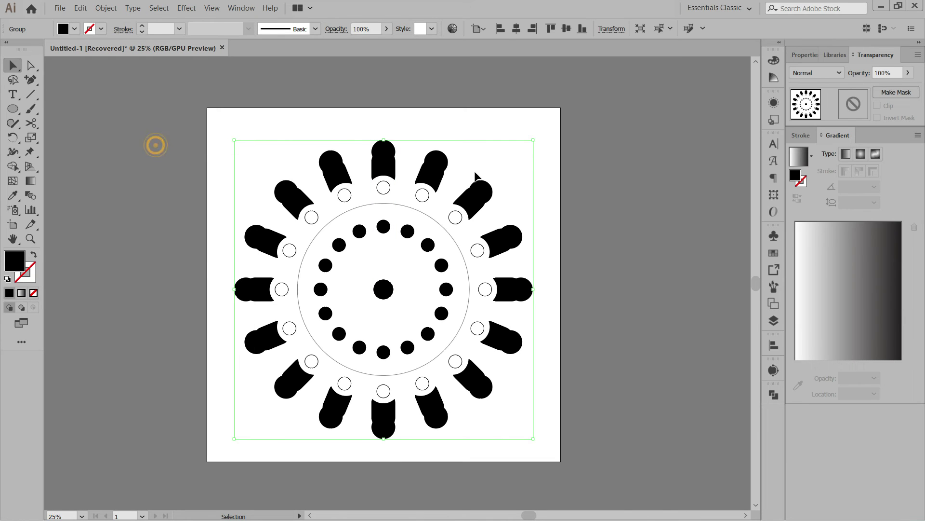
# Ungroup the expanded pattern, and ungroup the resulting top segment once more.
pyautogui.click(568, 150)
pyautogui.click(384, 163)
pyautogui.rightClick(384, 163)
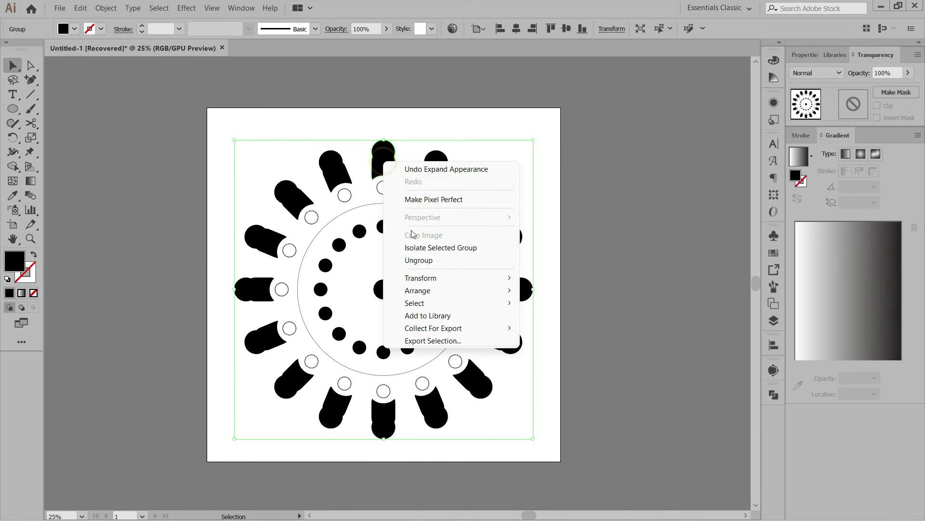
pyautogui.click(413, 260)
pyautogui.click(605, 146)
pyautogui.click(383, 155)
pyautogui.rightClick(383, 163)
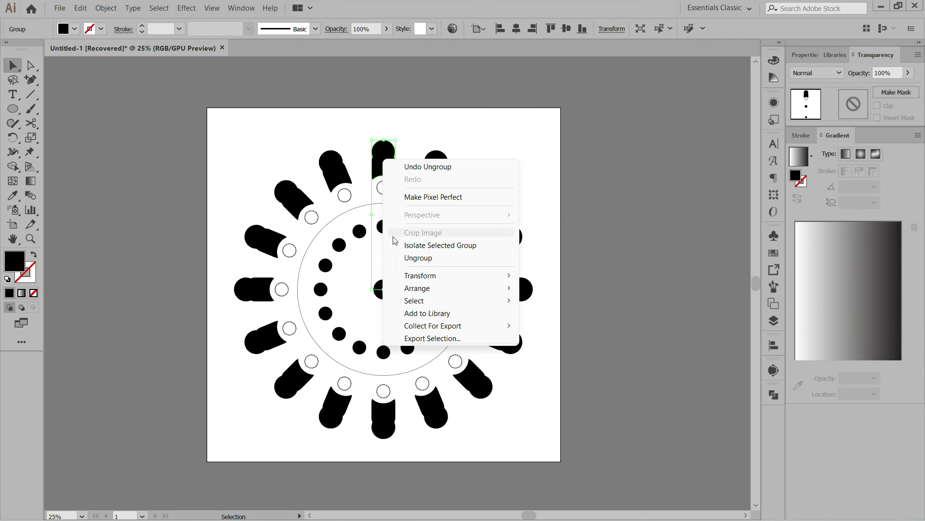
pyautogui.click(411, 257)
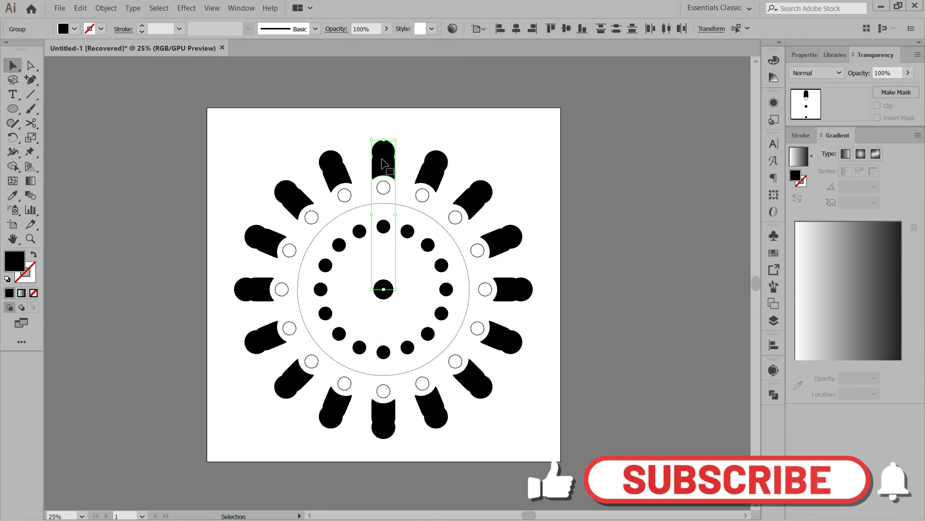
# Try moving the top petal, its small circle and the centre dot separately, and undo the moves.
pyautogui.click(614, 139)
pyautogui.click(379, 159)
pyautogui.moveTo(378, 159); pyautogui.dragTo(380, 130)
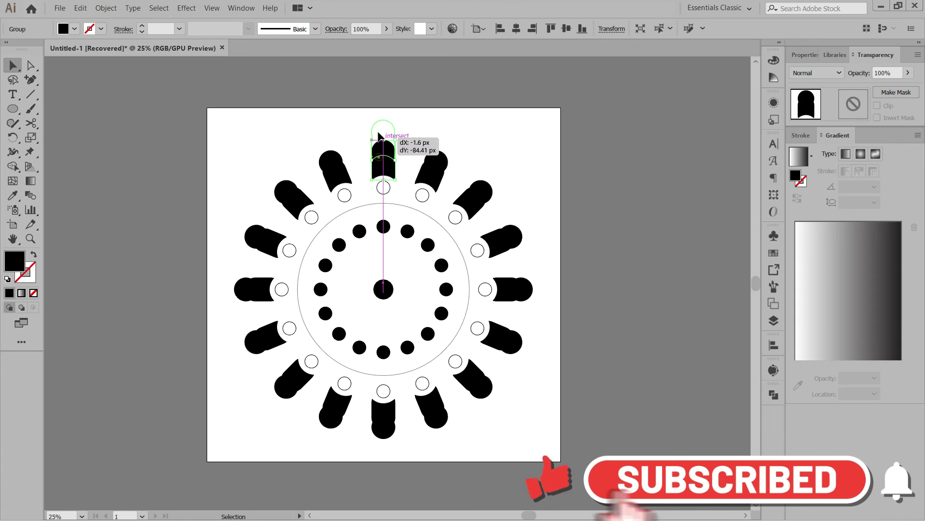
pyautogui.click(390, 184)
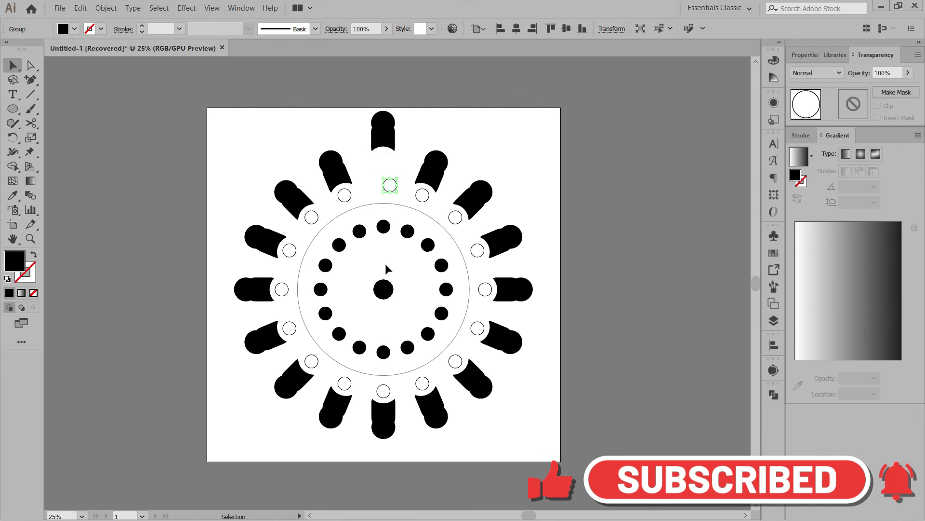
pyautogui.moveTo(383, 288); pyautogui.dragTo(388, 246)
pyautogui.hotkey('ctrl', 'z')
pyautogui.hotkey('ctrl', 'z')
pyautogui.hotkey('ctrl', 'z')
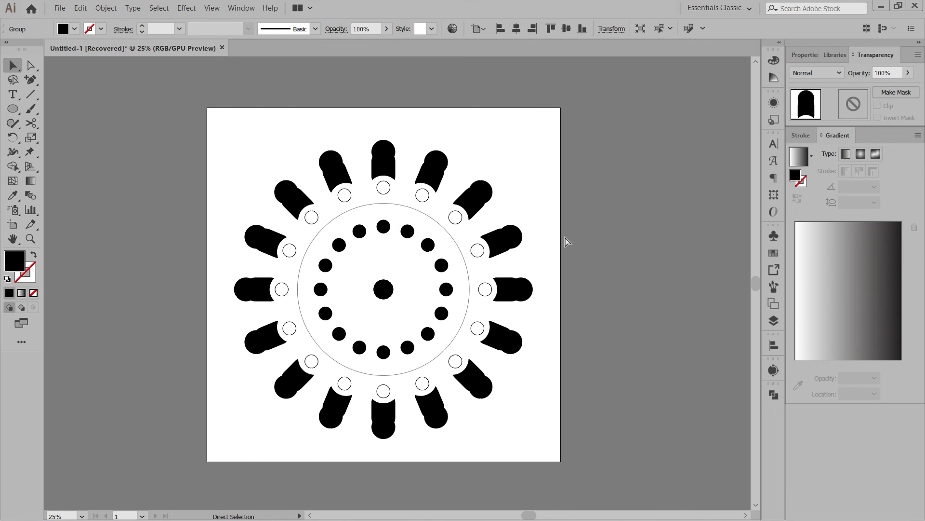
# Ungroup all the segments of the pattern together, and ungroup the upper-right petal on its own.
pyautogui.moveTo(536, 148); pyautogui.dragTo(229, 460)
pyautogui.rightClick(512, 240)
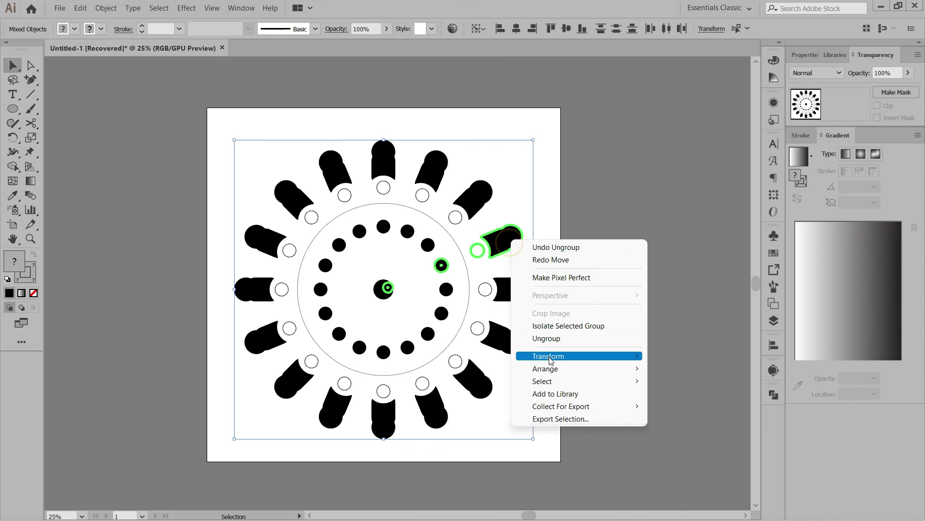
pyautogui.click(553, 338)
pyautogui.click(477, 193)
pyautogui.rightClick(478, 195)
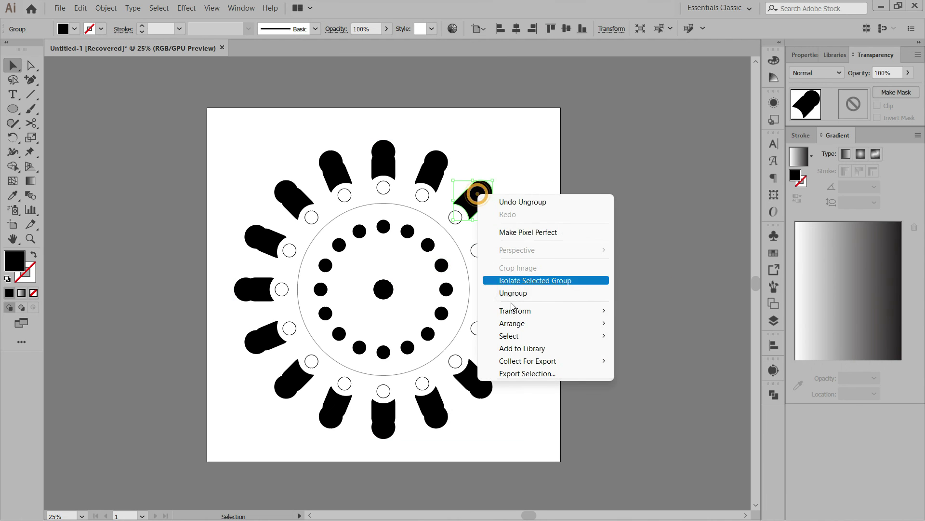
pyautogui.click(511, 295)
pyautogui.click(652, 281)
# Try moving several petals around the ring individually, away from their small circles.
pyautogui.moveTo(474, 200); pyautogui.dragTo(485, 179)
pyautogui.click(498, 240)
pyautogui.doubleClick(498, 244)
pyautogui.doubleClick(582, 272)
pyautogui.moveTo(501, 245); pyautogui.dragTo(519, 226)
pyautogui.click(511, 290)
pyautogui.moveTo(503, 292); pyautogui.dragTo(515, 358)
pyautogui.moveTo(474, 381); pyautogui.dragTo(470, 410)
pyautogui.moveTo(345, 410); pyautogui.dragTo(325, 420)
pyautogui.moveTo(296, 379); pyautogui.dragTo(277, 385)
pyautogui.moveTo(265, 338); pyautogui.dragTo(255, 338)
# Undo all the individual petal moves and clear the selection.
pyautogui.hotkey('ctrl', 'z')
pyautogui.hotkey('ctrl', 'z')
pyautogui.hotkey('ctrl', 'z')
pyautogui.hotkey('ctrl', 'z')
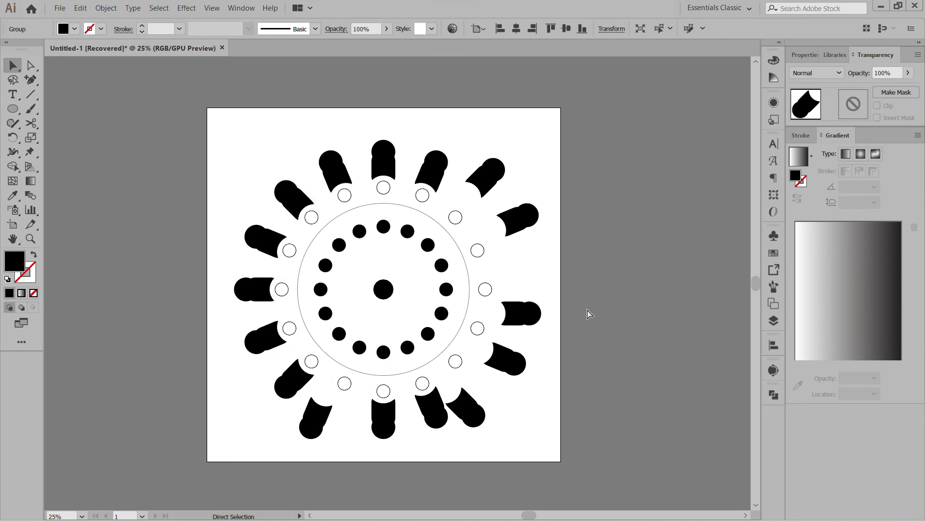
pyautogui.hotkey('ctrl', 'z')
pyautogui.hotkey('ctrl', 'z')
pyautogui.hotkey('ctrl', 'z')
pyautogui.hotkey('ctrl', 'z')
pyautogui.click(587, 310)
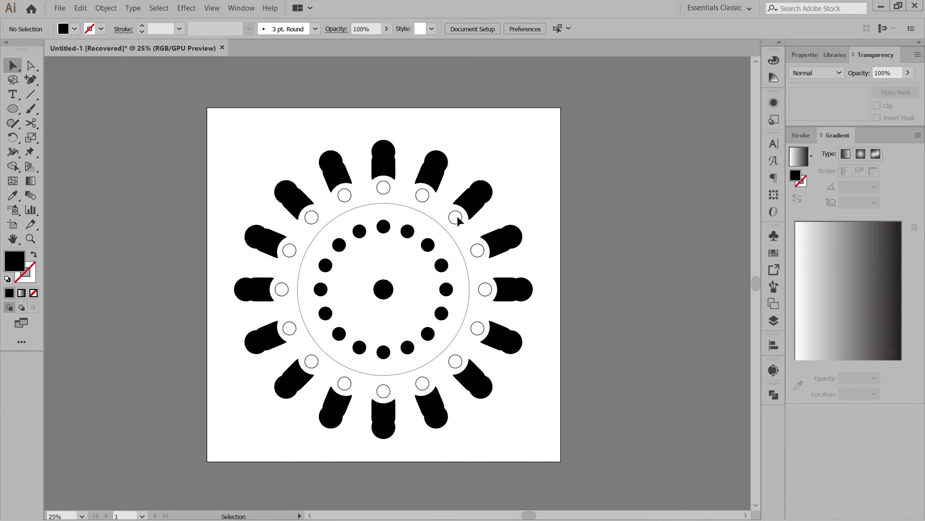